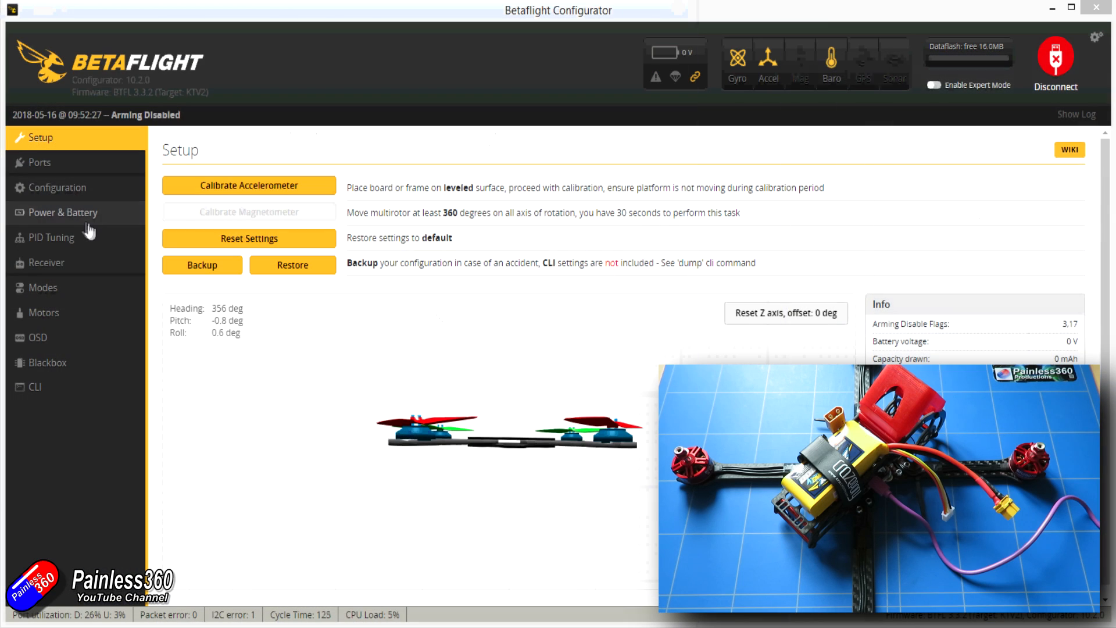
Step: Set the ESC/Motor protocol to DSHOT600 in the board configuration, then save and reboot the flight controller
{"action": "left_click", "coordinate": [79, 195]}
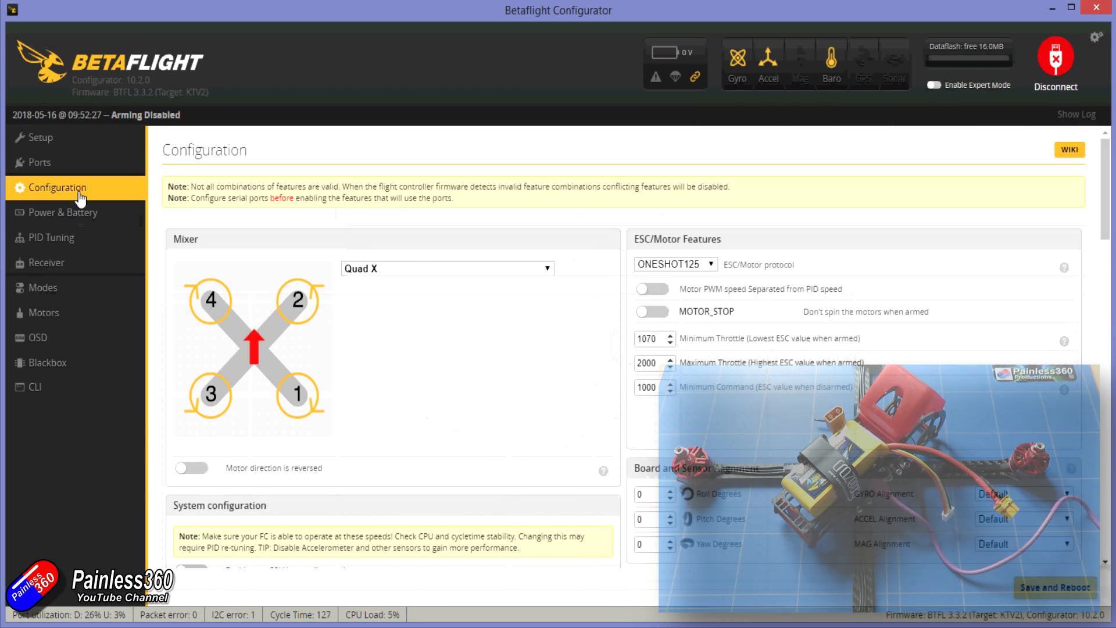
{"action": "left_click", "coordinate": [711, 262]}
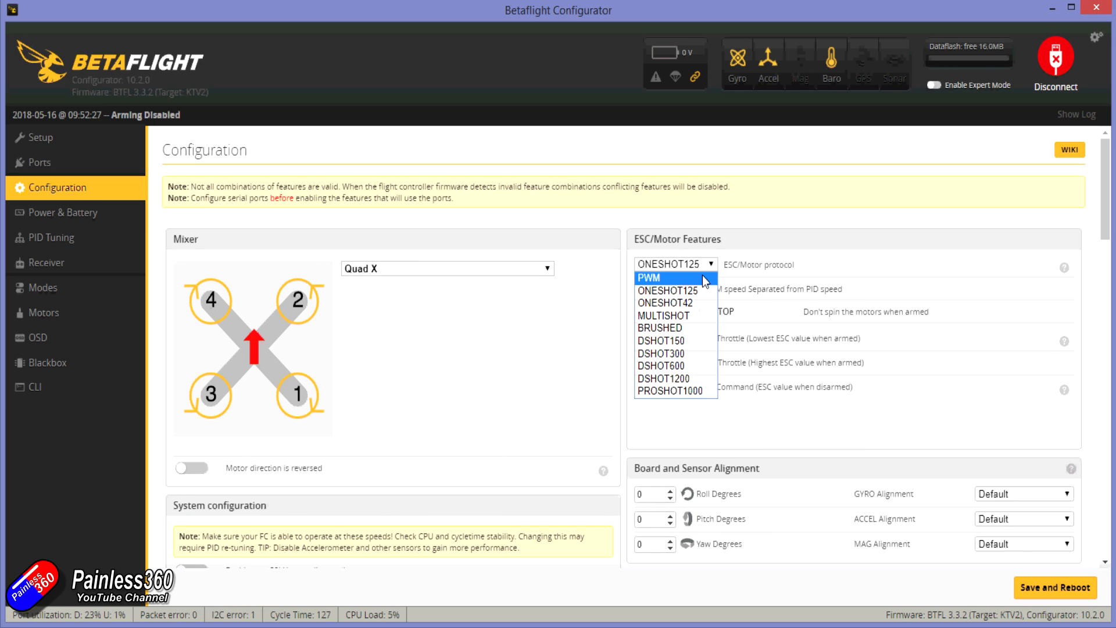
{"action": "left_click", "coordinate": [689, 366]}
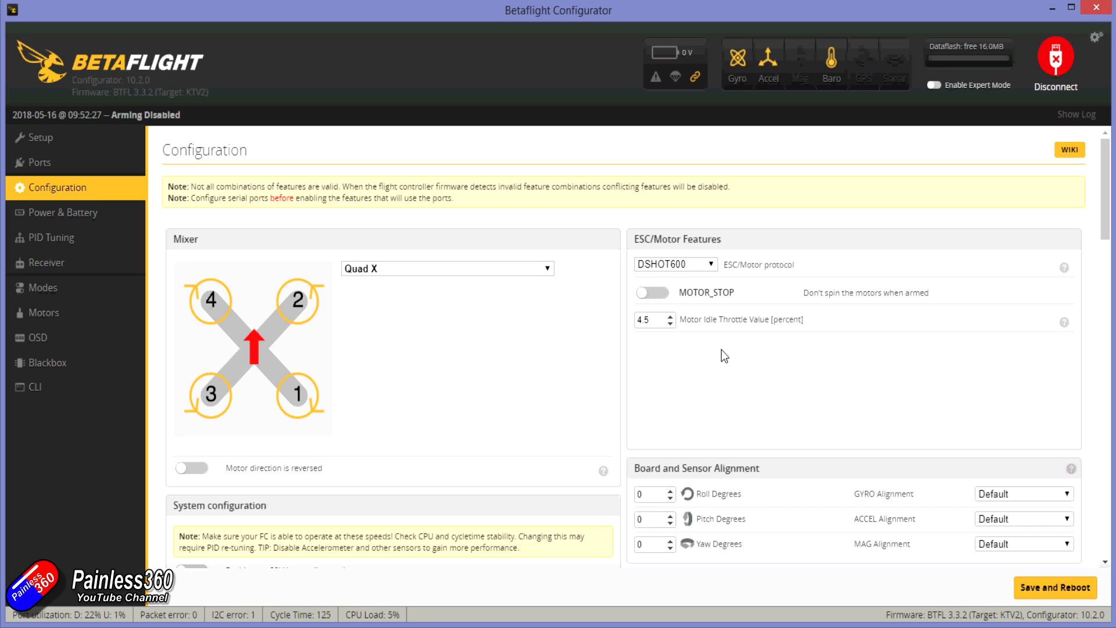
{"action": "left_click", "coordinate": [667, 298]}
{"action": "left_click", "coordinate": [666, 295]}
{"action": "scroll", "coordinate": [680, 359], "scroll_direction": "down", "scroll_amount": 4}
{"action": "left_click", "coordinate": [1055, 587]}
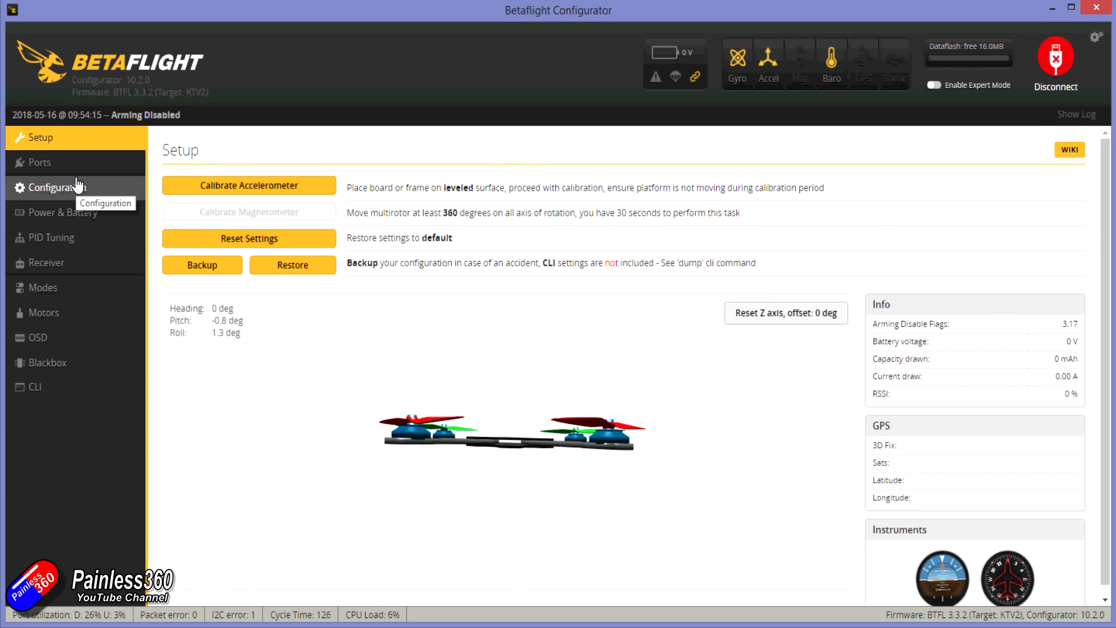
Step: Check the receiver channels and add an ANGLE mode range on AUX 1 from 900 to 1250
{"action": "left_click", "coordinate": [70, 271]}
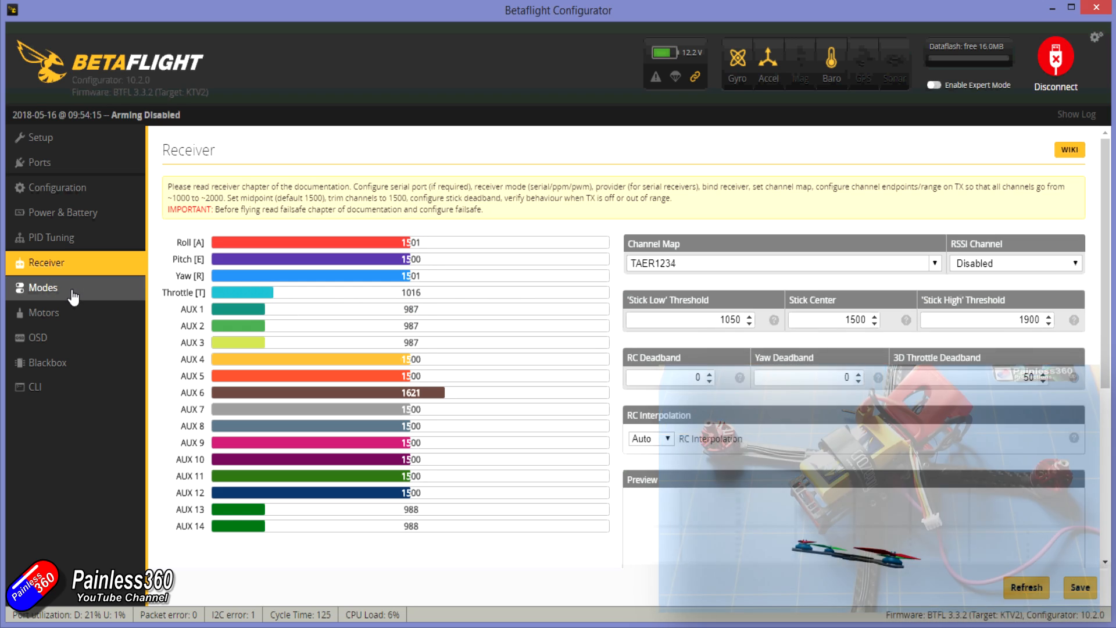
{"action": "left_click", "coordinate": [72, 290]}
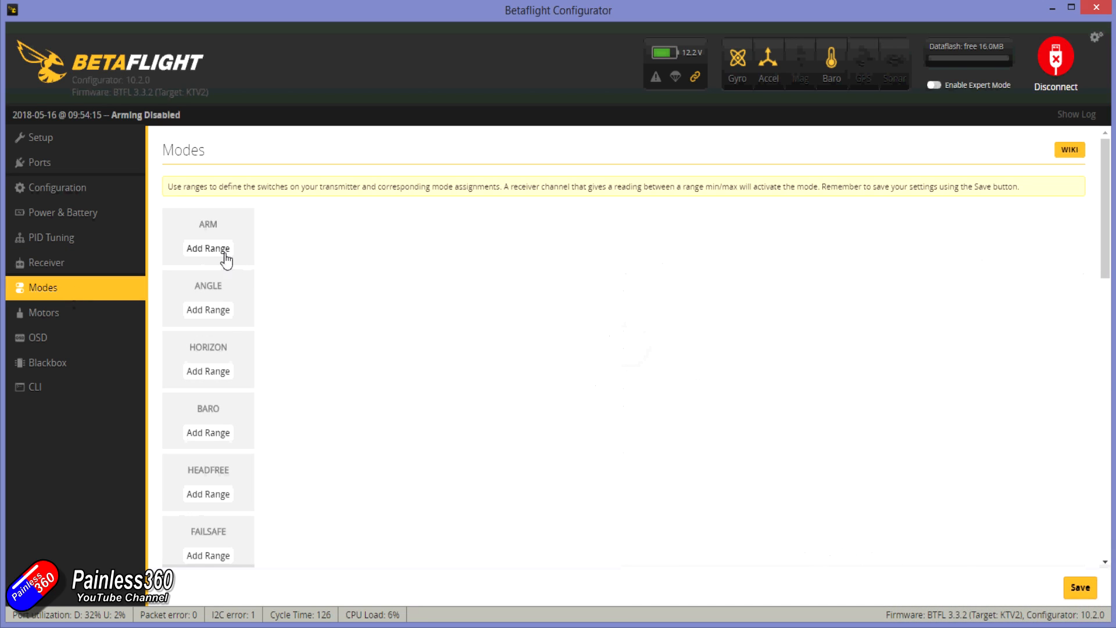
{"action": "left_click", "coordinate": [216, 313]}
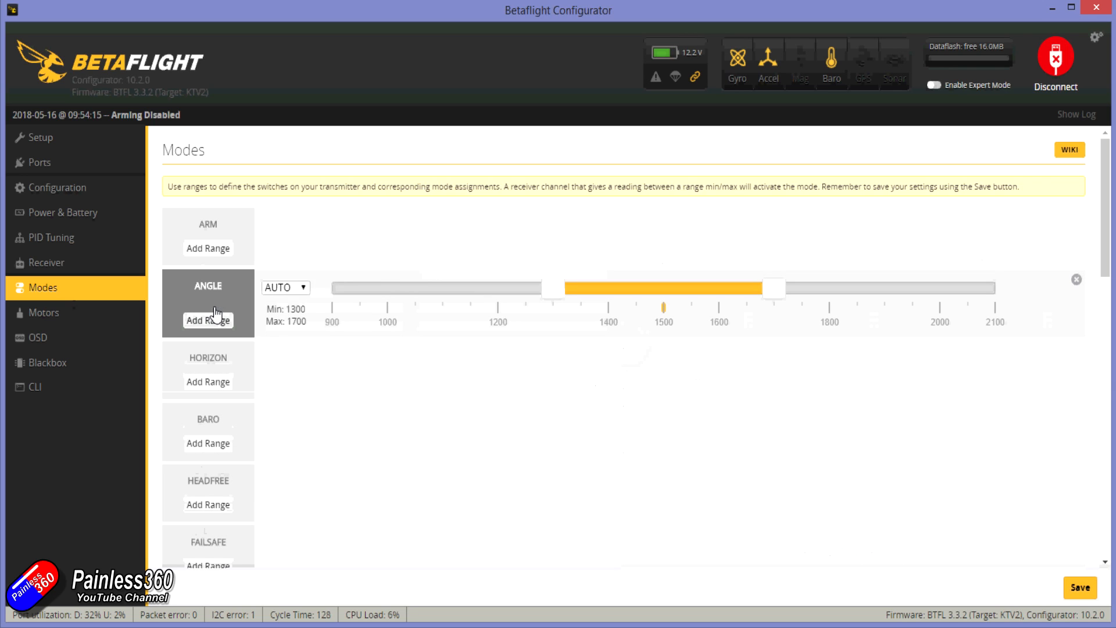
{"action": "left_click", "coordinate": [298, 287]}
{"action": "left_click", "coordinate": [298, 317]}
{"action": "left_click_drag", "start_coordinate": [548, 293], "coordinate": [296, 288]}
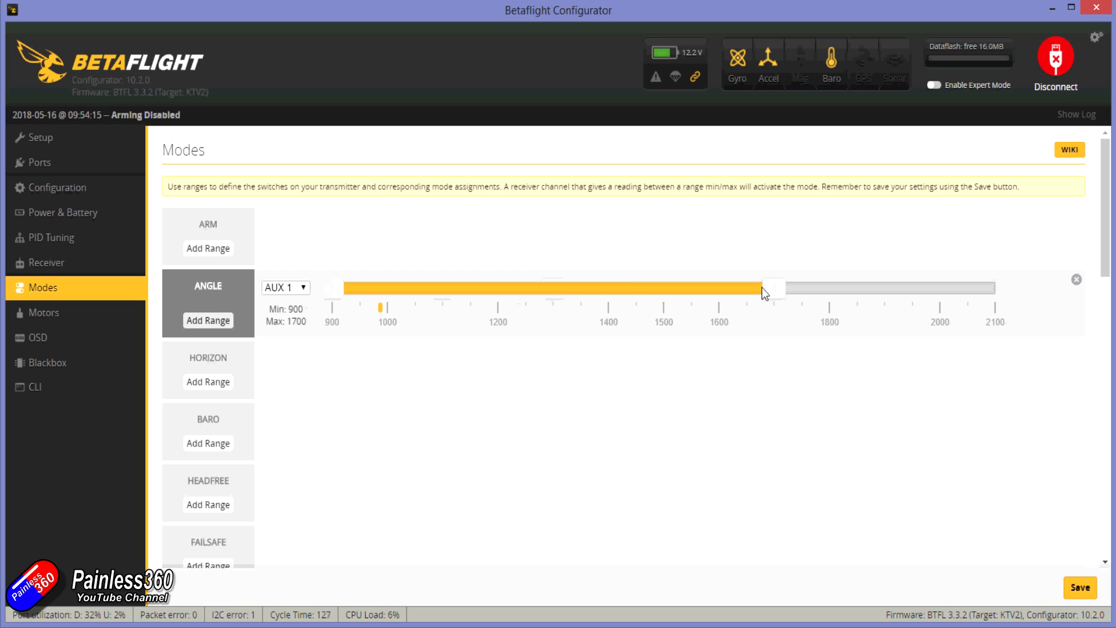
{"action": "left_click_drag", "start_coordinate": [762, 287], "coordinate": [498, 302]}
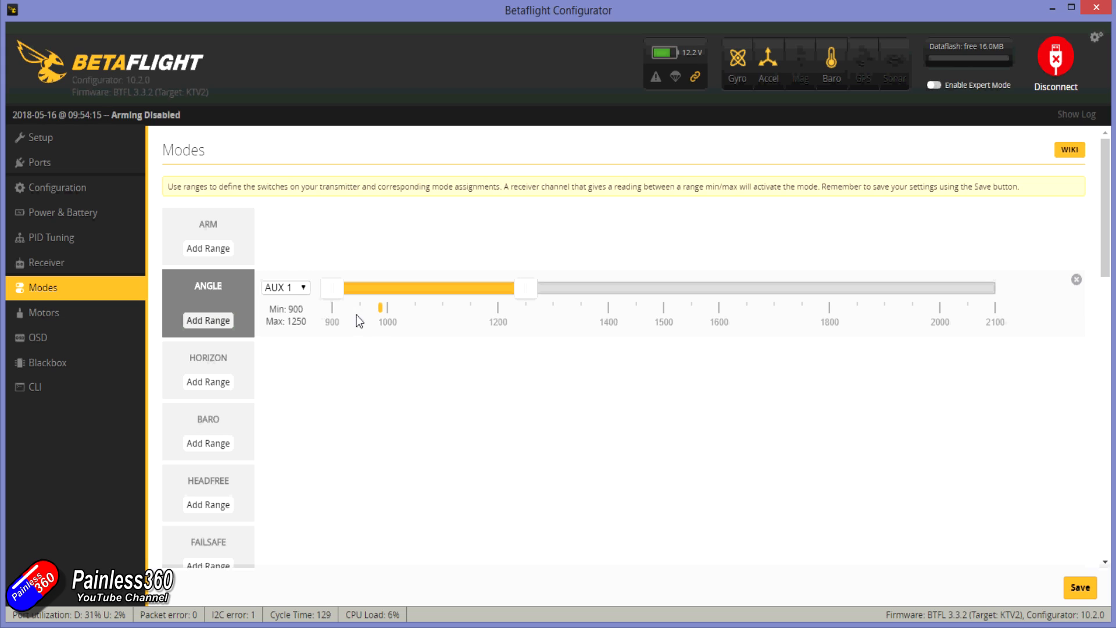
Step: Add a HORIZON mode range on AUX 1 from 1300 to 1700, raise ANGLE's maximum to 1300 and save the modes
{"action": "left_click", "coordinate": [218, 381]}
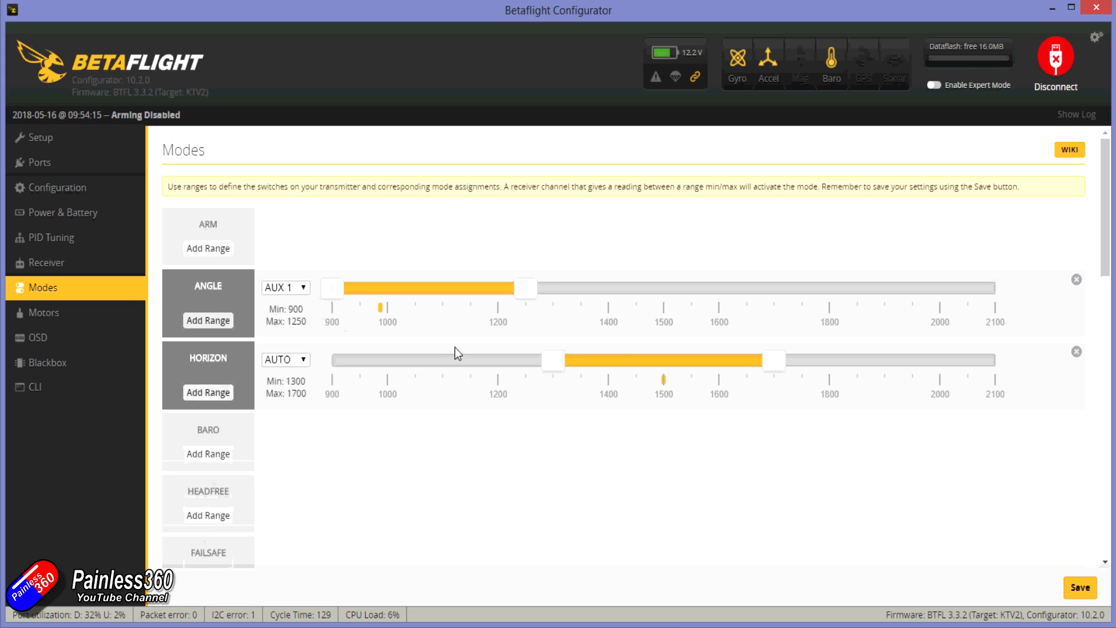
{"action": "left_click_drag", "start_coordinate": [527, 288], "coordinate": [557, 290]}
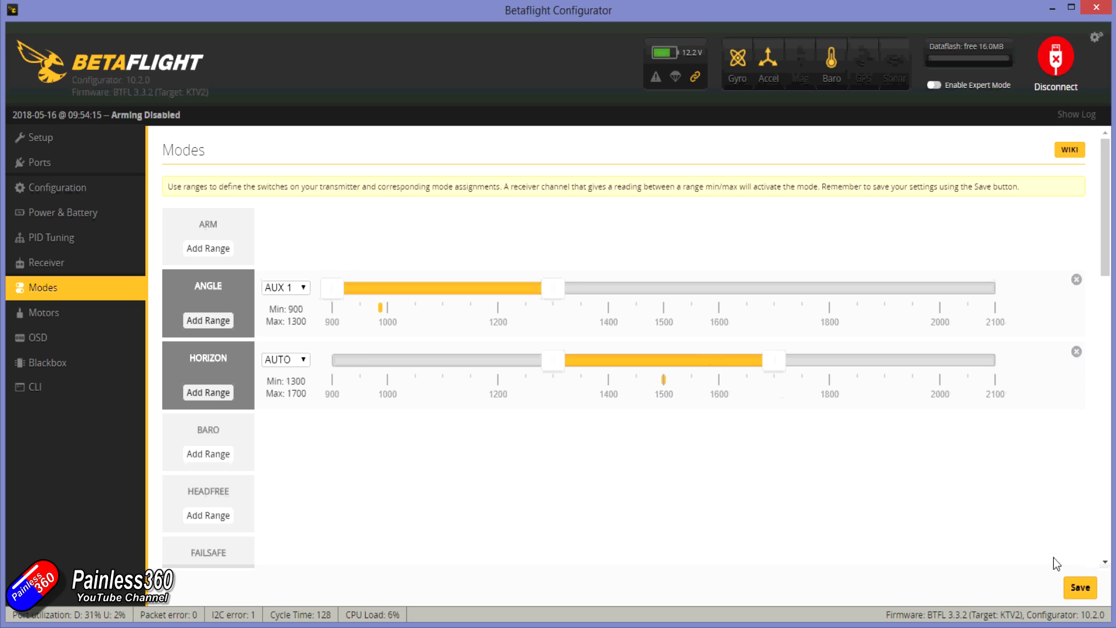
{"action": "left_click", "coordinate": [1085, 594]}
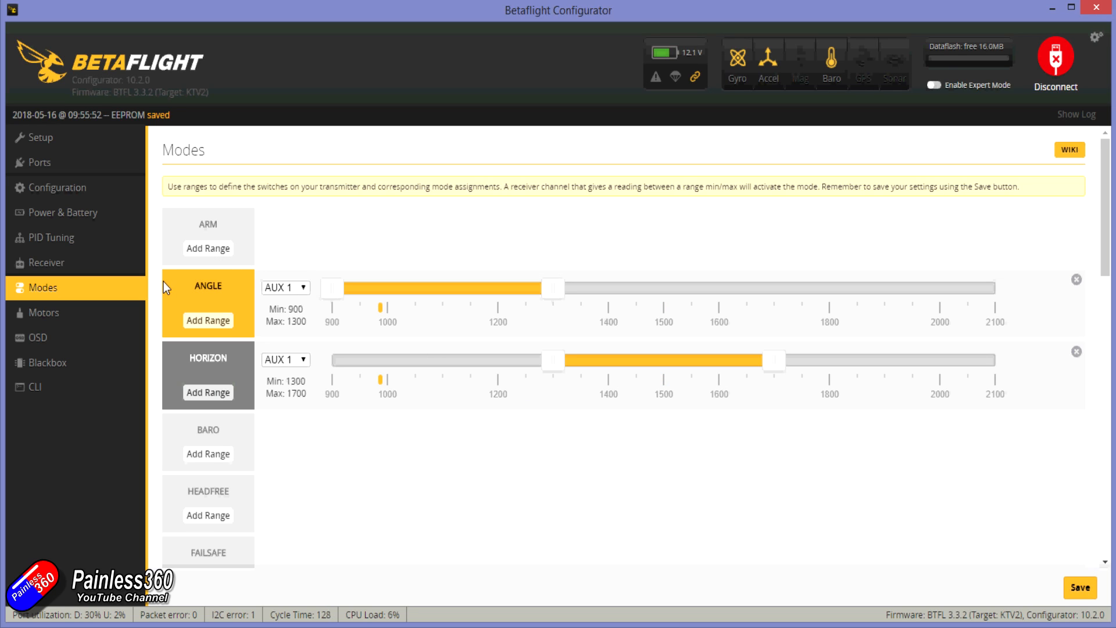
Step: Recheck the receiver channels, add an ARM mode range on AUX 2 from 1300 to 2100 and save it
{"action": "left_click", "coordinate": [86, 261]}
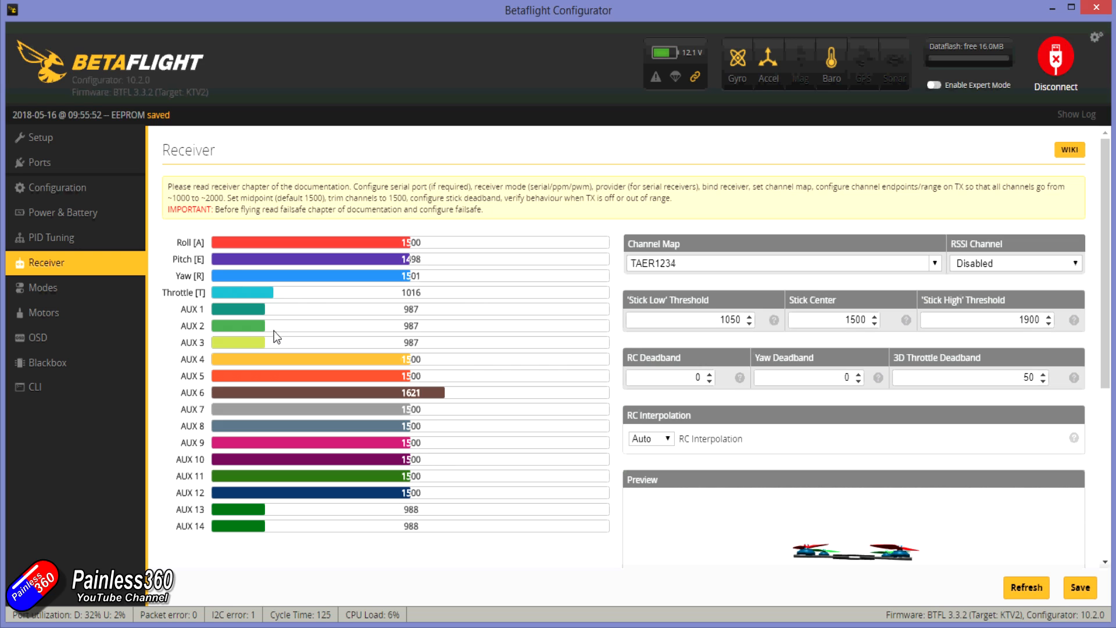
{"action": "left_click", "coordinate": [42, 287]}
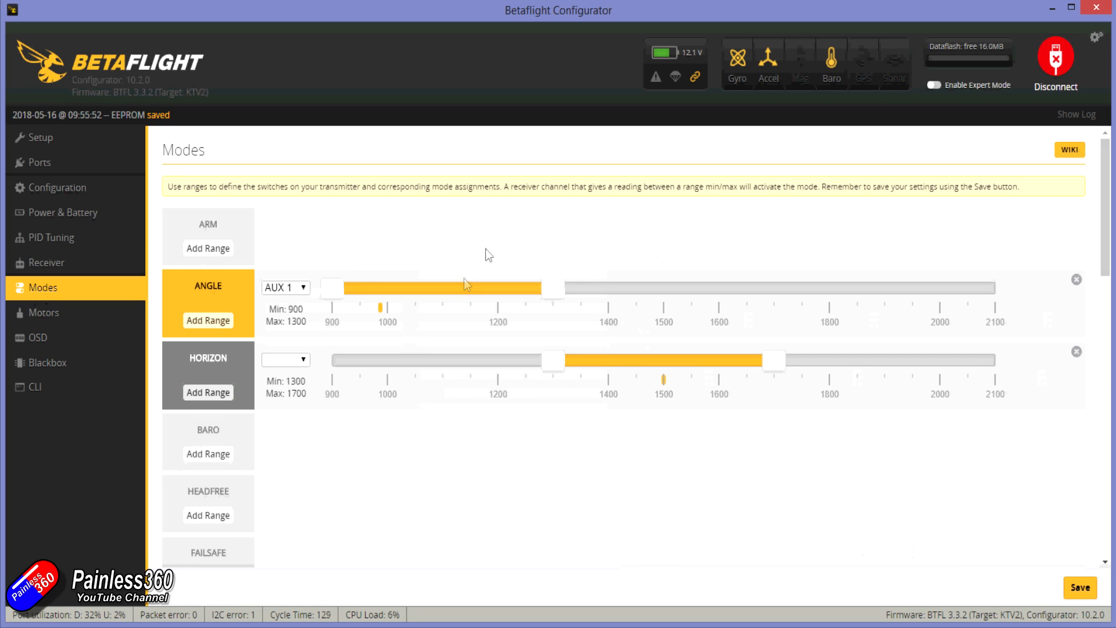
{"action": "left_click", "coordinate": [217, 250]}
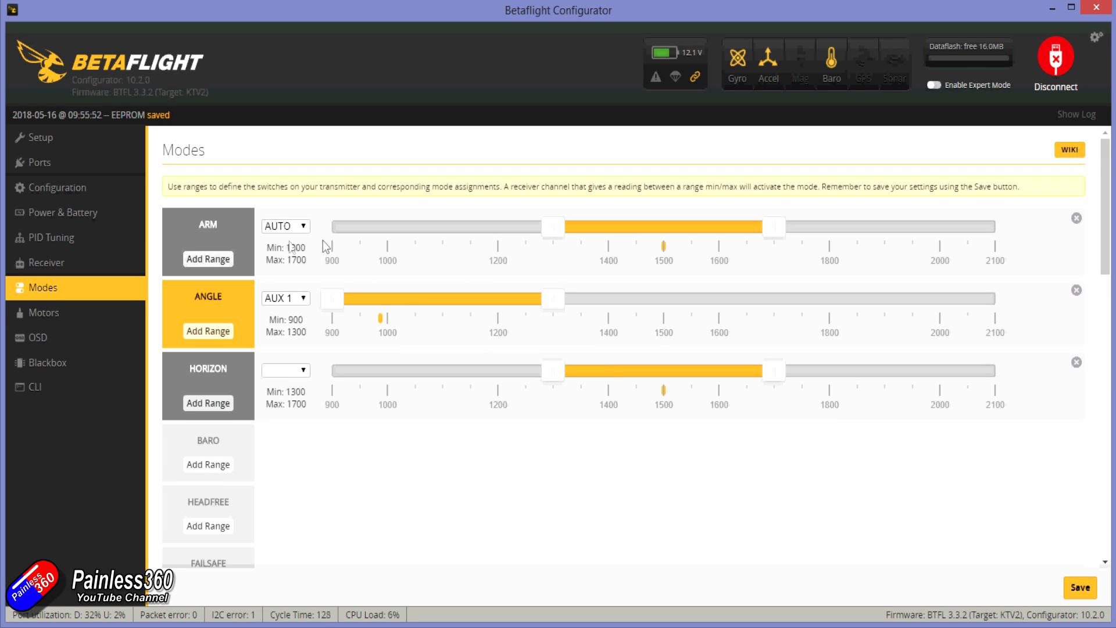
{"action": "left_click", "coordinate": [284, 227]}
{"action": "left_click", "coordinate": [295, 266]}
{"action": "left_click_drag", "start_coordinate": [779, 229], "coordinate": [1047, 237]}
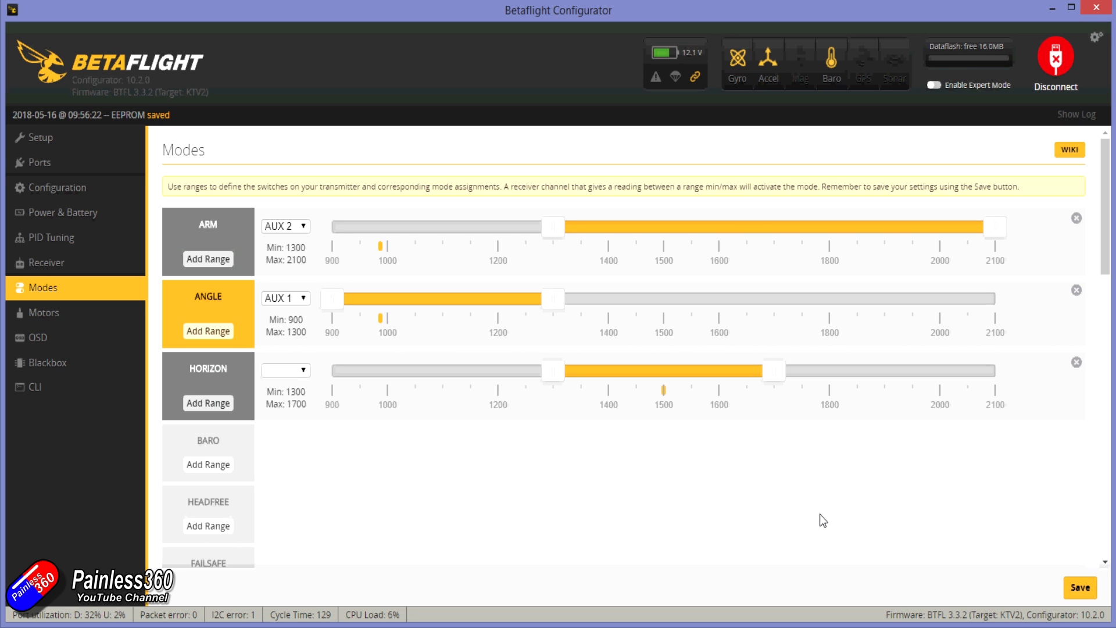
Step: Add an AIR MODE range on AUX 1 from 1300 to 2100 and save the modes
{"action": "scroll", "coordinate": [490, 455], "scroll_direction": "down", "scroll_amount": 4}
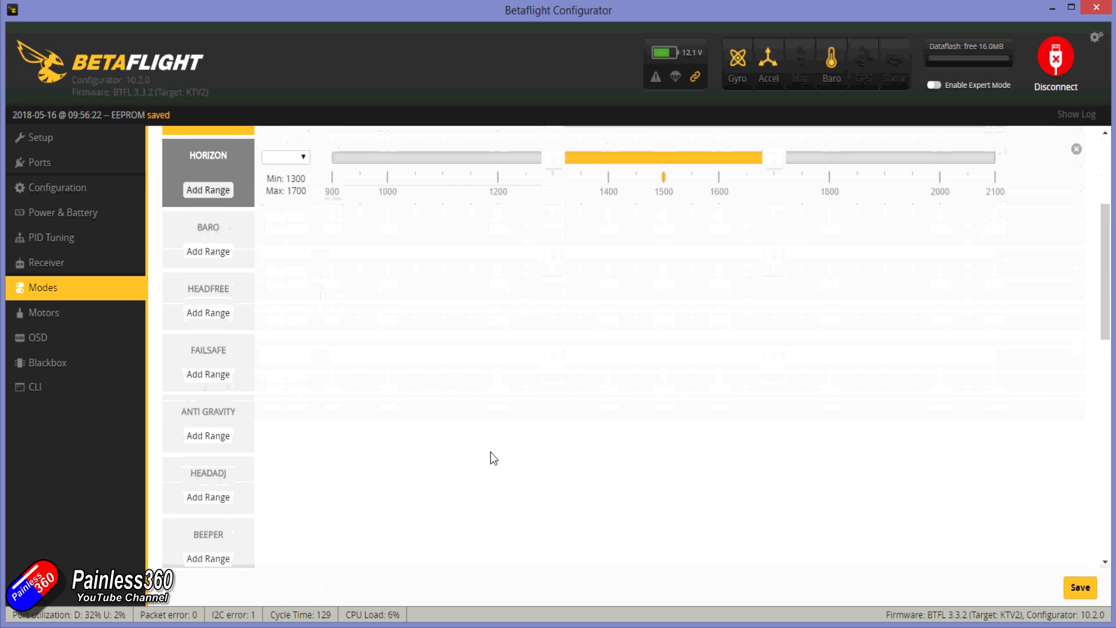
{"action": "scroll", "coordinate": [493, 458], "scroll_direction": "down", "scroll_amount": 1}
{"action": "scroll", "coordinate": [492, 457], "scroll_direction": "down", "scroll_amount": 4}
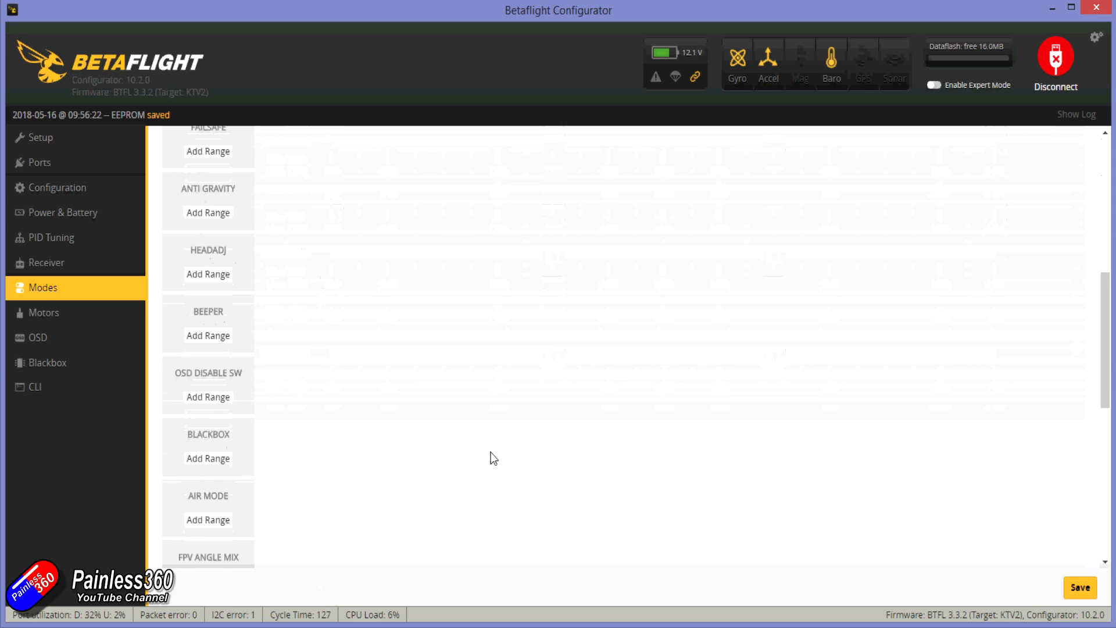
{"action": "left_click", "coordinate": [195, 447]}
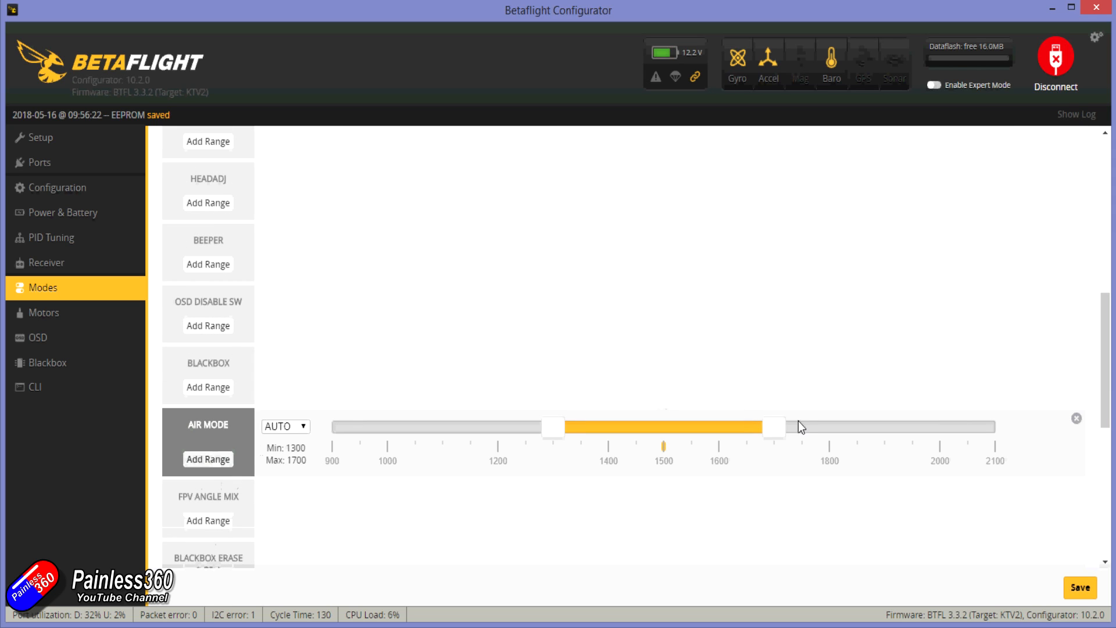
{"action": "left_click_drag", "start_coordinate": [776, 428], "coordinate": [1076, 431]}
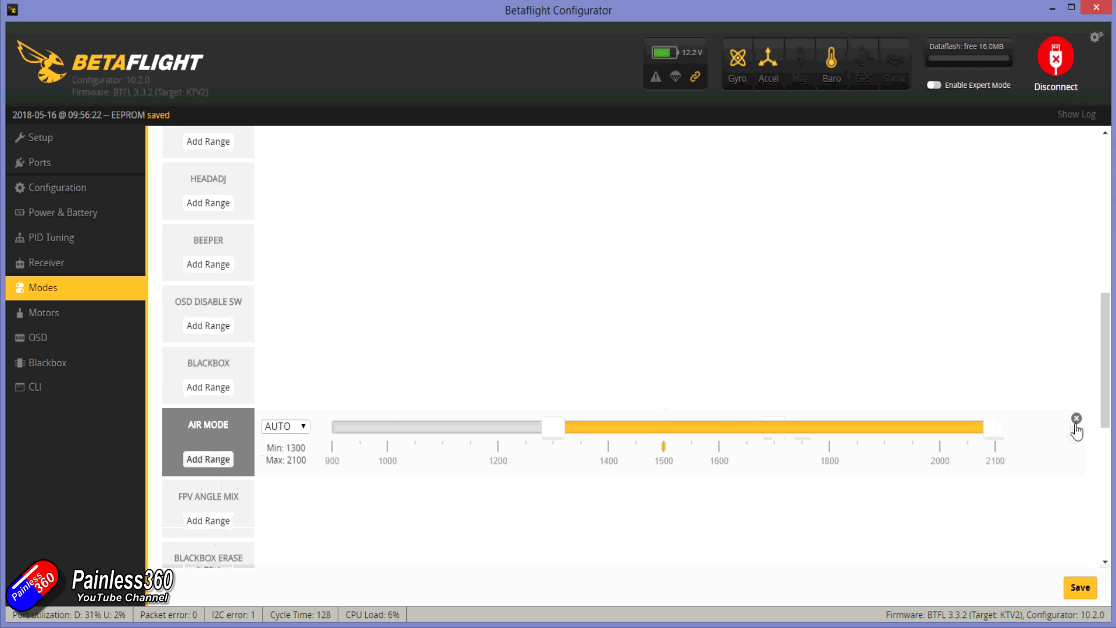
{"action": "left_click", "coordinate": [304, 427]}
{"action": "left_click", "coordinate": [300, 453]}
{"action": "scroll", "coordinate": [443, 518], "scroll_direction": "up", "scroll_amount": 5}
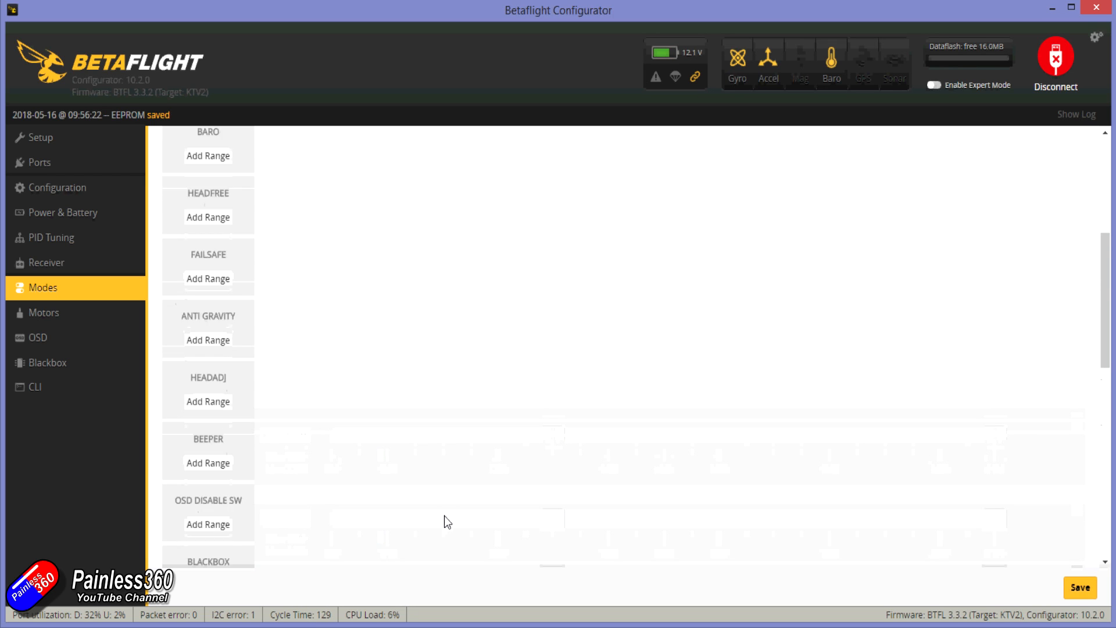
{"action": "scroll", "coordinate": [445, 516], "scroll_direction": "up", "scroll_amount": 5}
{"action": "left_click", "coordinate": [1081, 589]}
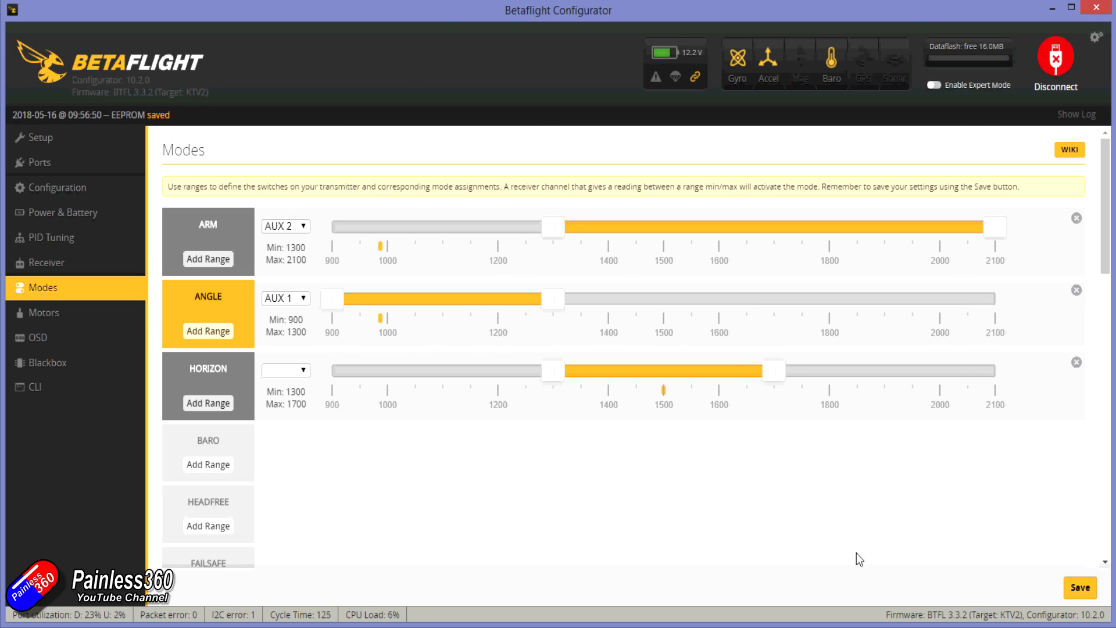
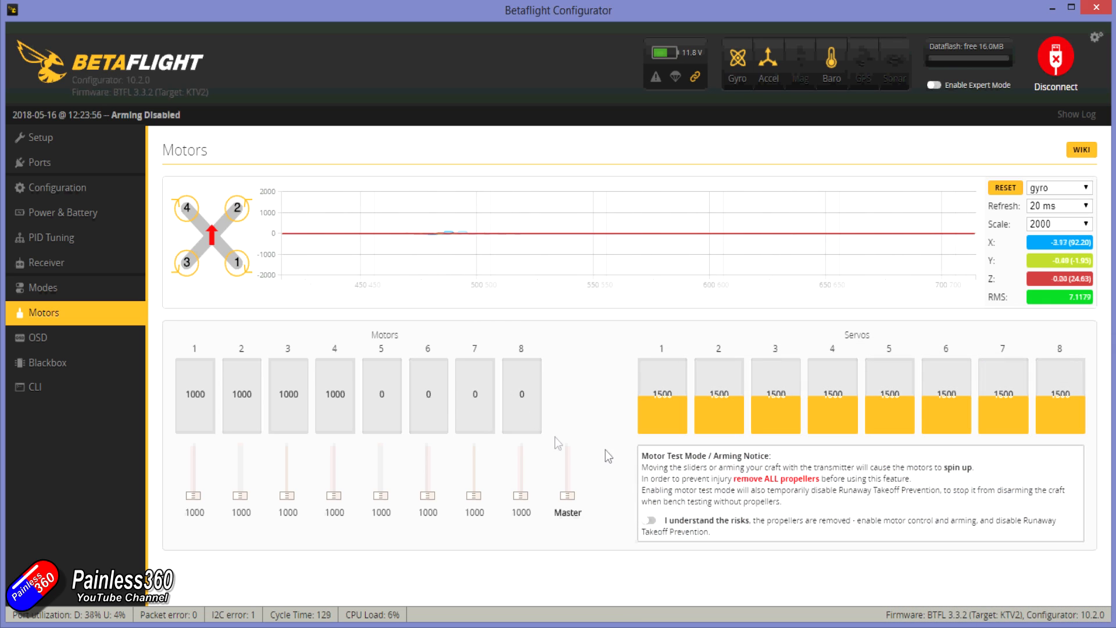
Step: Enable motor test mode, briefly spin motors 1, 4, 3 and 2 one at a time, and disable test mode
{"action": "left_click", "coordinate": [651, 522]}
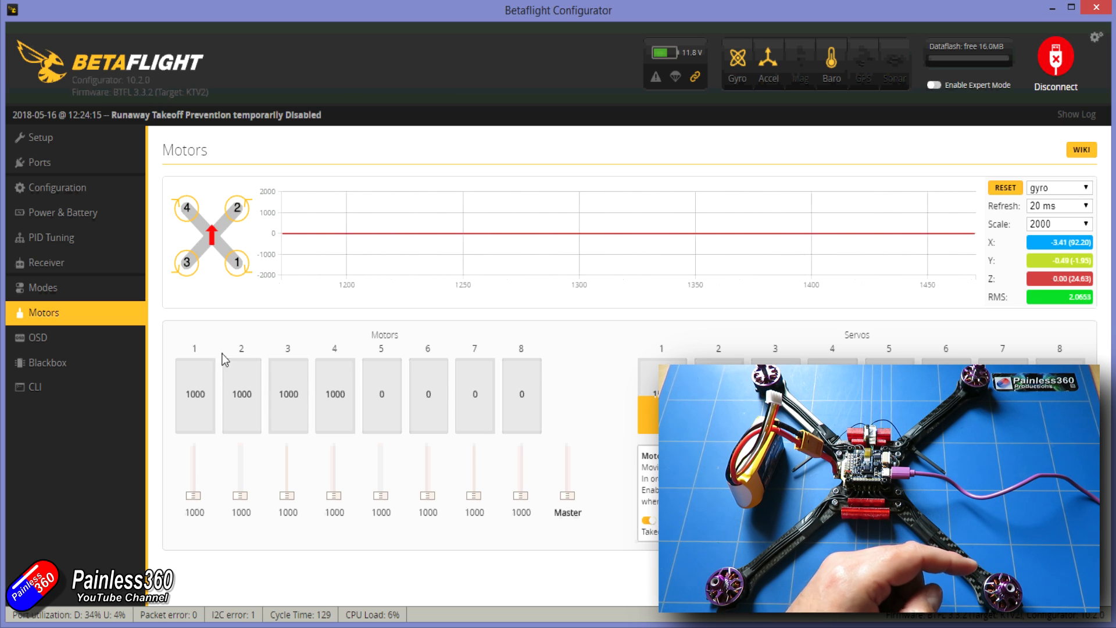
{"action": "left_click_drag", "start_coordinate": [193, 495], "coordinate": [193, 491]}
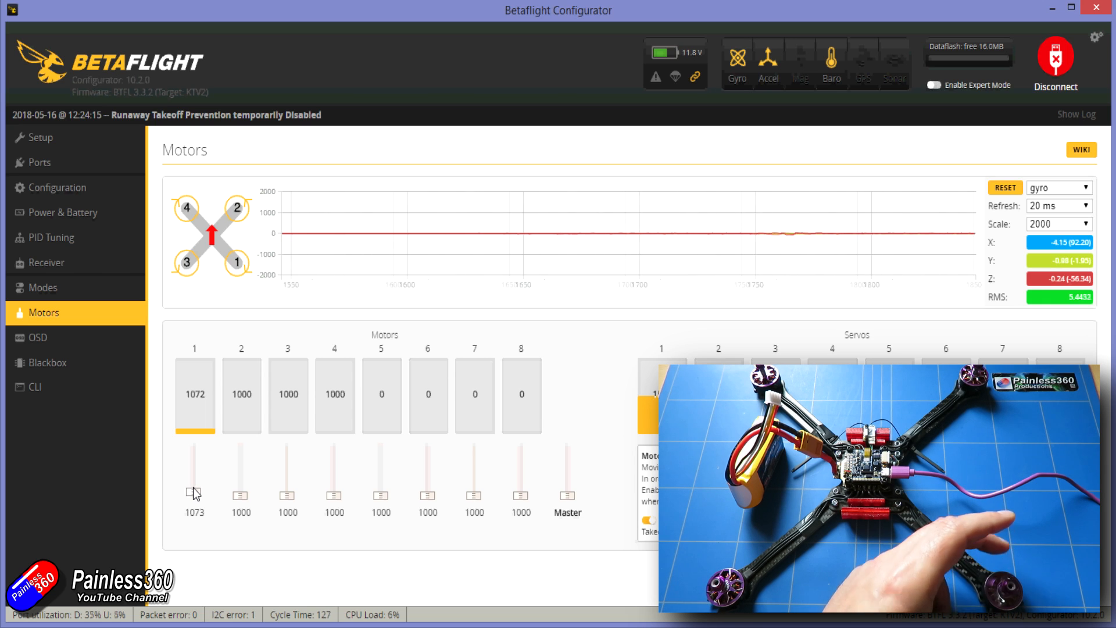
{"action": "left_click_drag", "start_coordinate": [195, 493], "coordinate": [195, 506]}
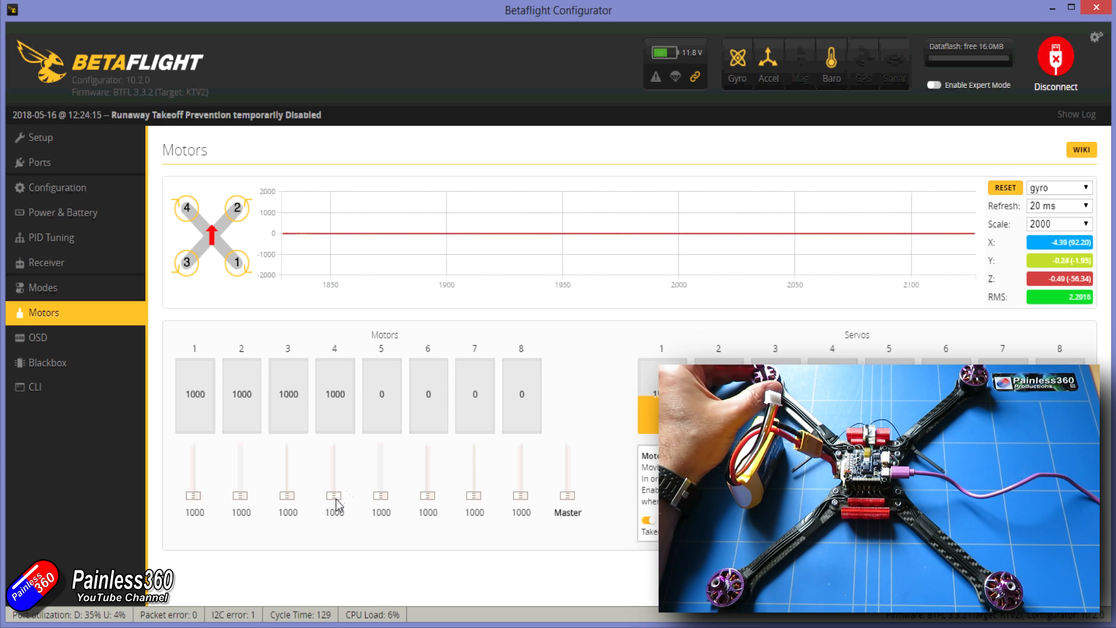
{"action": "left_click_drag", "start_coordinate": [334, 497], "coordinate": [338, 511]}
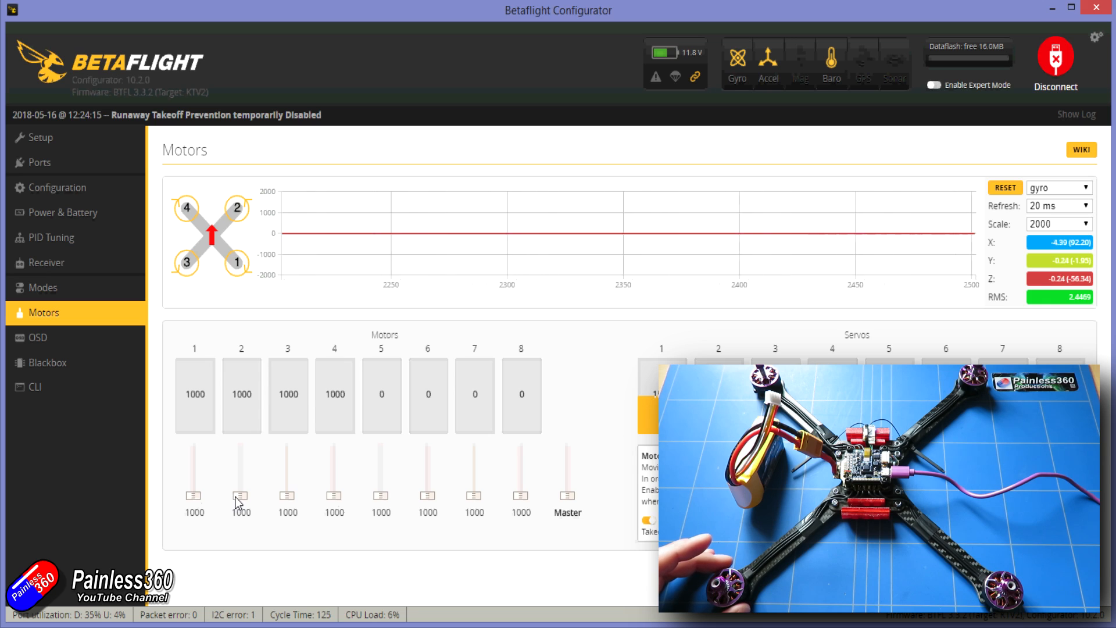
{"action": "left_click_drag", "start_coordinate": [288, 497], "coordinate": [287, 501]}
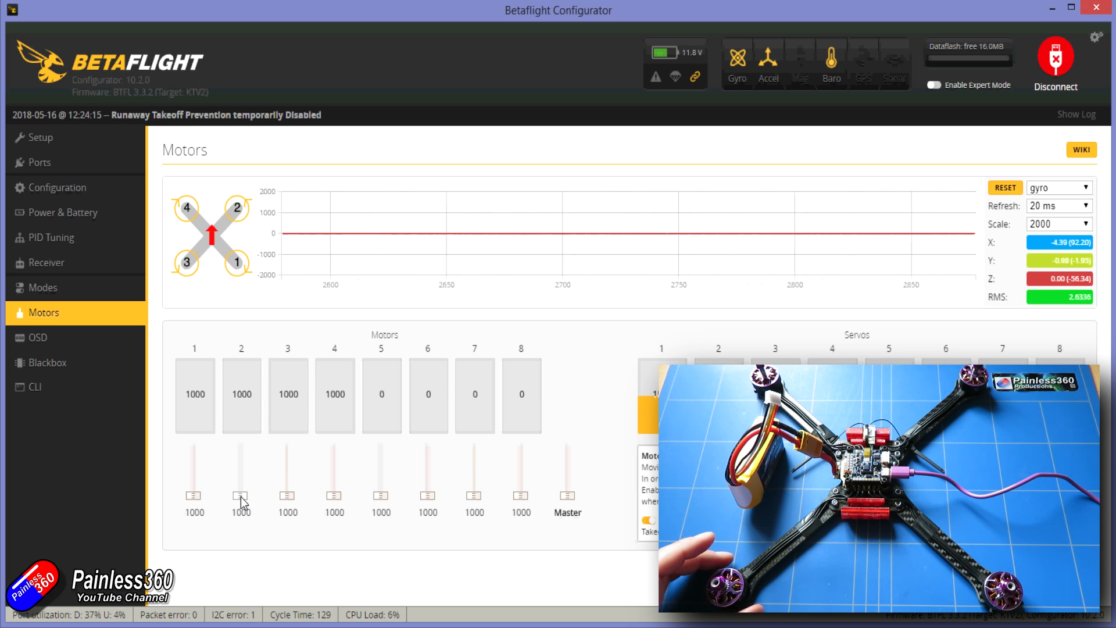
{"action": "left_click_drag", "start_coordinate": [240, 497], "coordinate": [239, 498]}
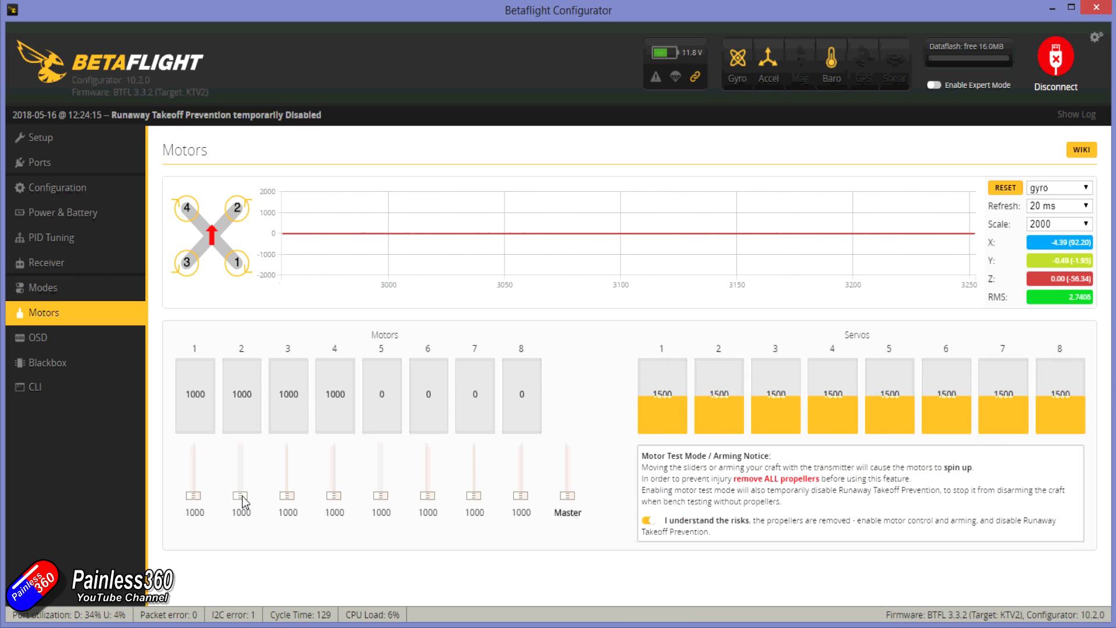
{"action": "left_click", "coordinate": [646, 521]}
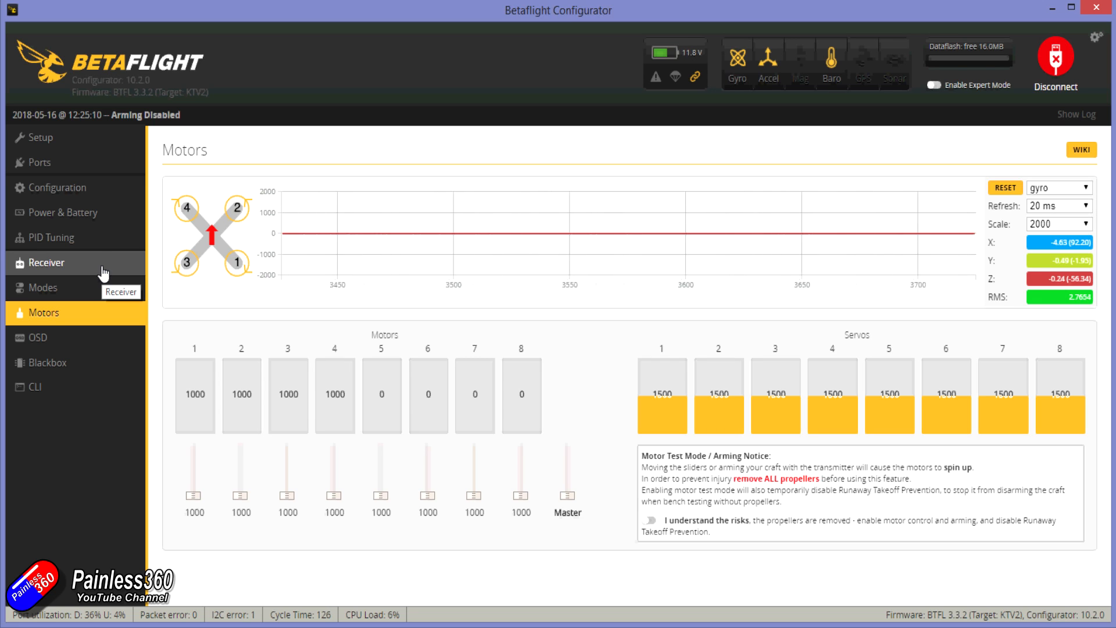
Step: Enable Expert Mode and review the failsafe and receiver settings
{"action": "left_click", "coordinate": [936, 86]}
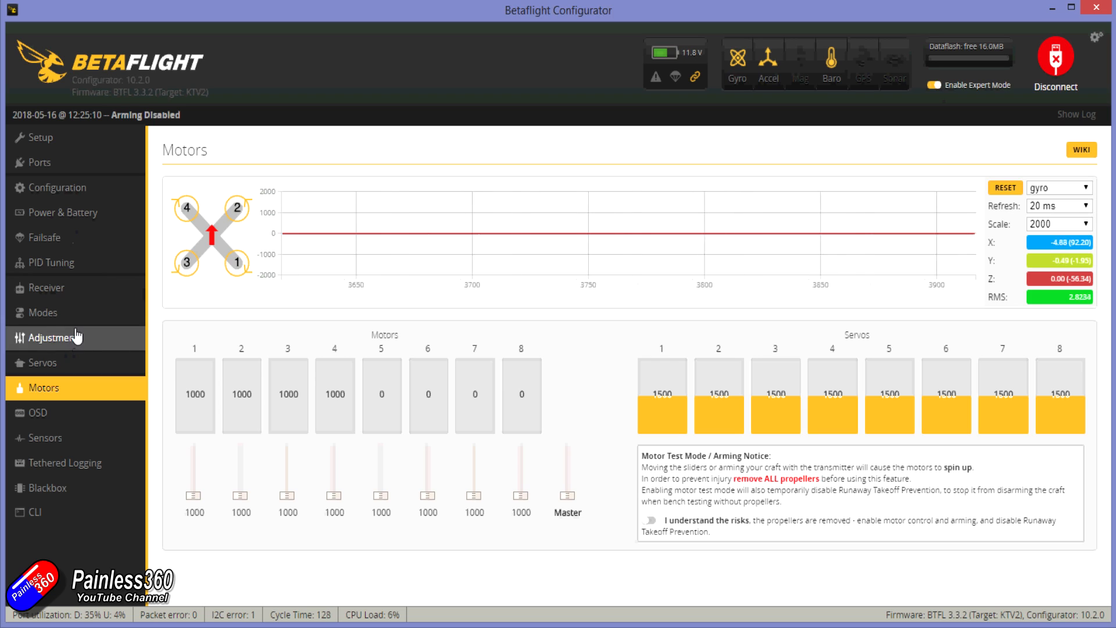
{"action": "left_click", "coordinate": [84, 249]}
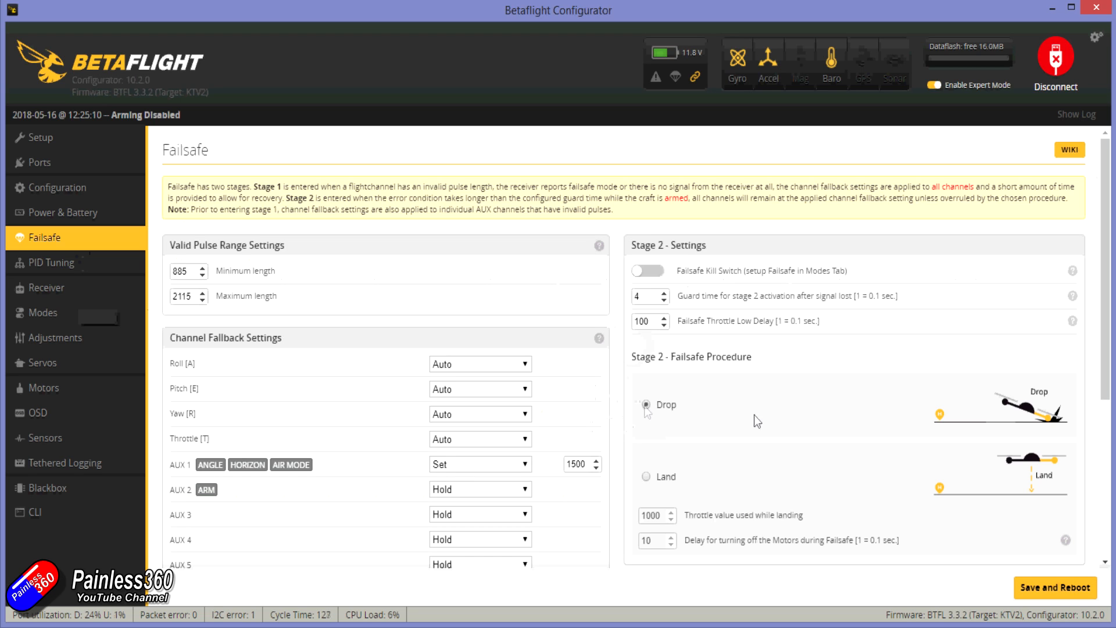
{"action": "scroll", "coordinate": [813, 487], "scroll_direction": "down", "scroll_amount": 1}
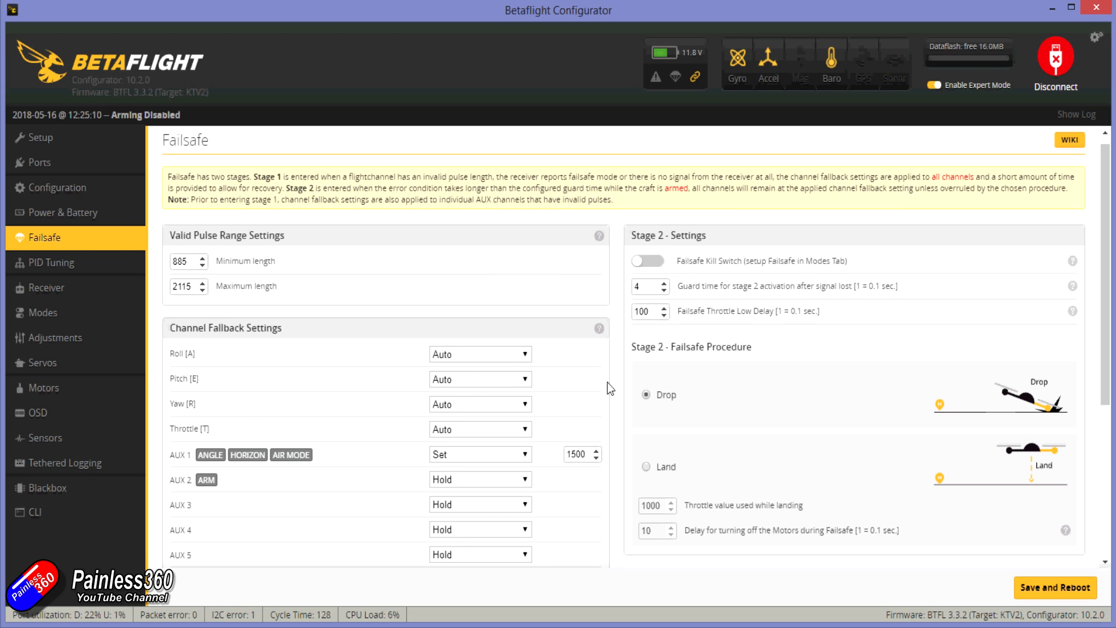
{"action": "left_click", "coordinate": [88, 293]}
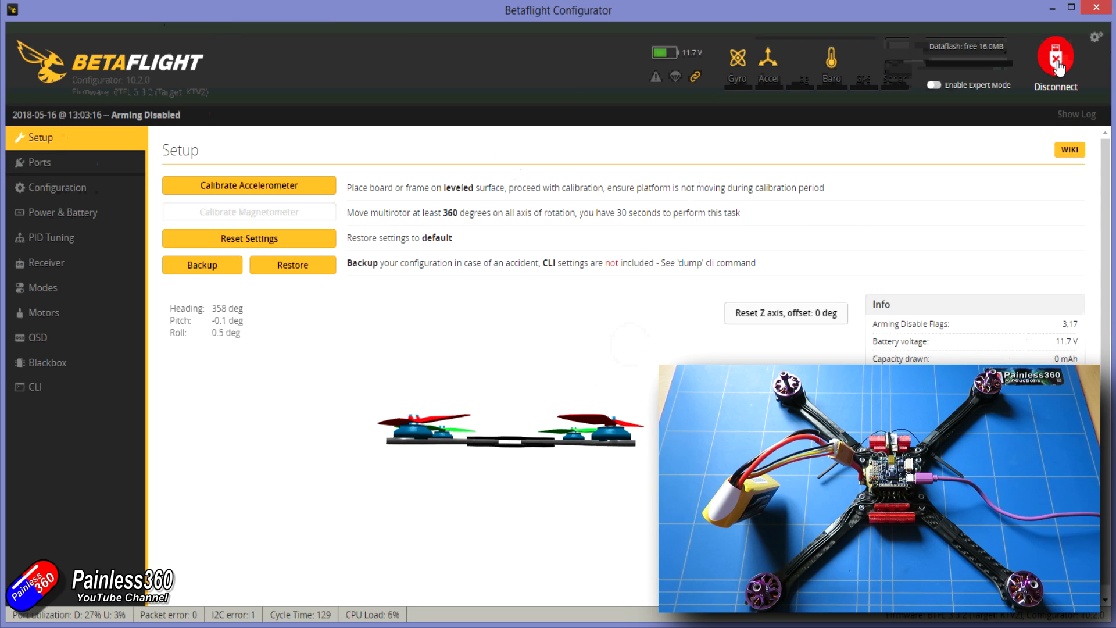
Step: Disconnect the flight controller from the configurator
{"action": "left_click", "coordinate": [1056, 62]}
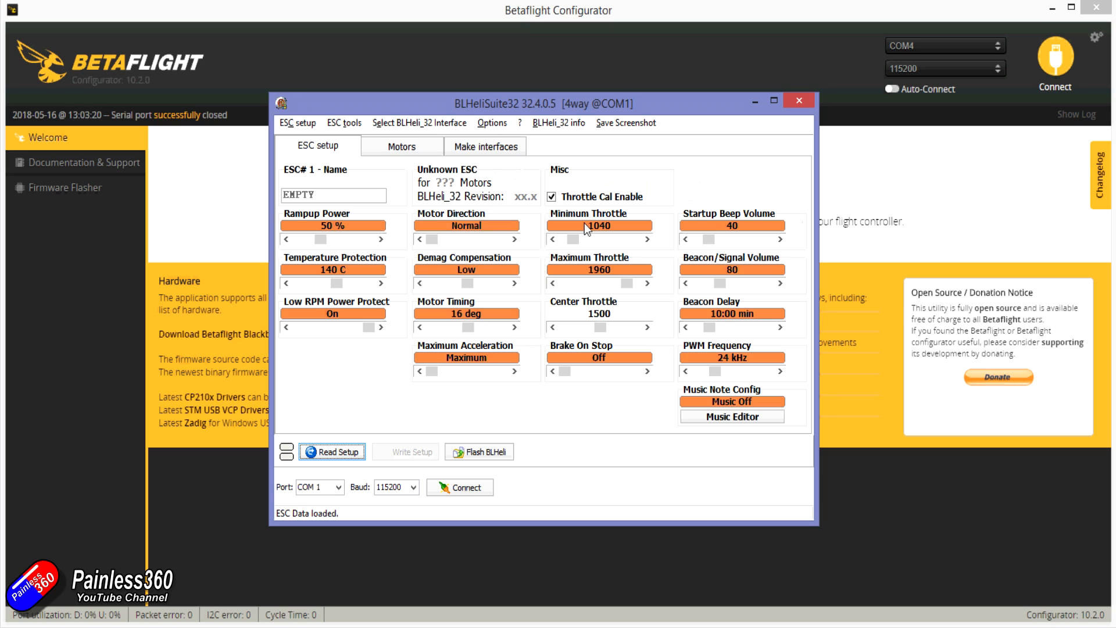
Step: Connect to the flight controller on COM 4 and read the setup of all four ESCs
{"action": "left_click", "coordinate": [339, 488]}
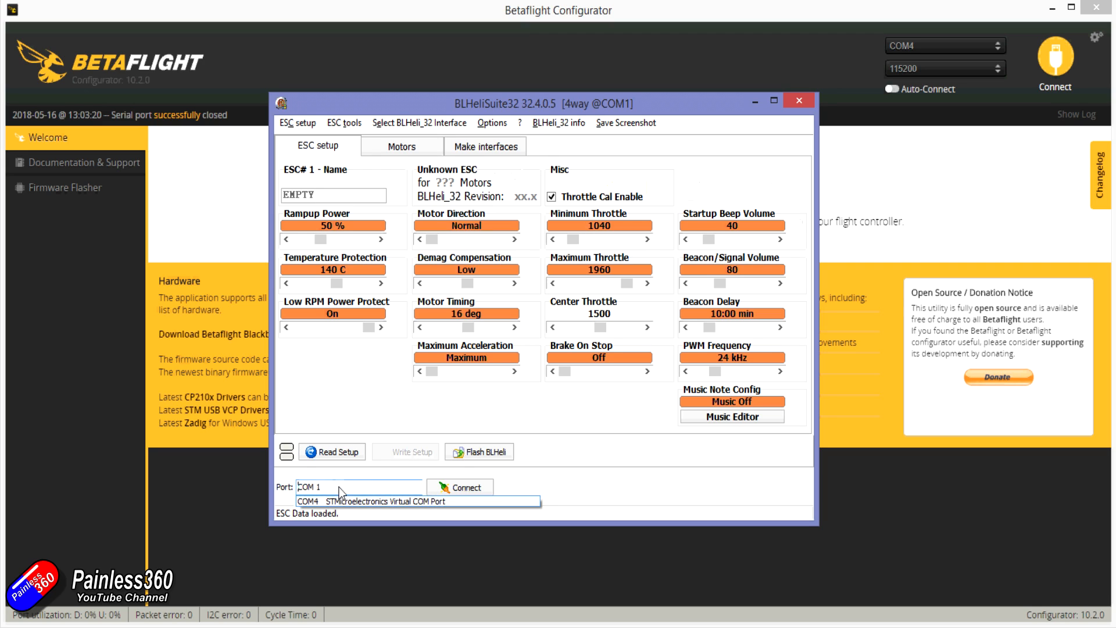
{"action": "left_click", "coordinate": [344, 501]}
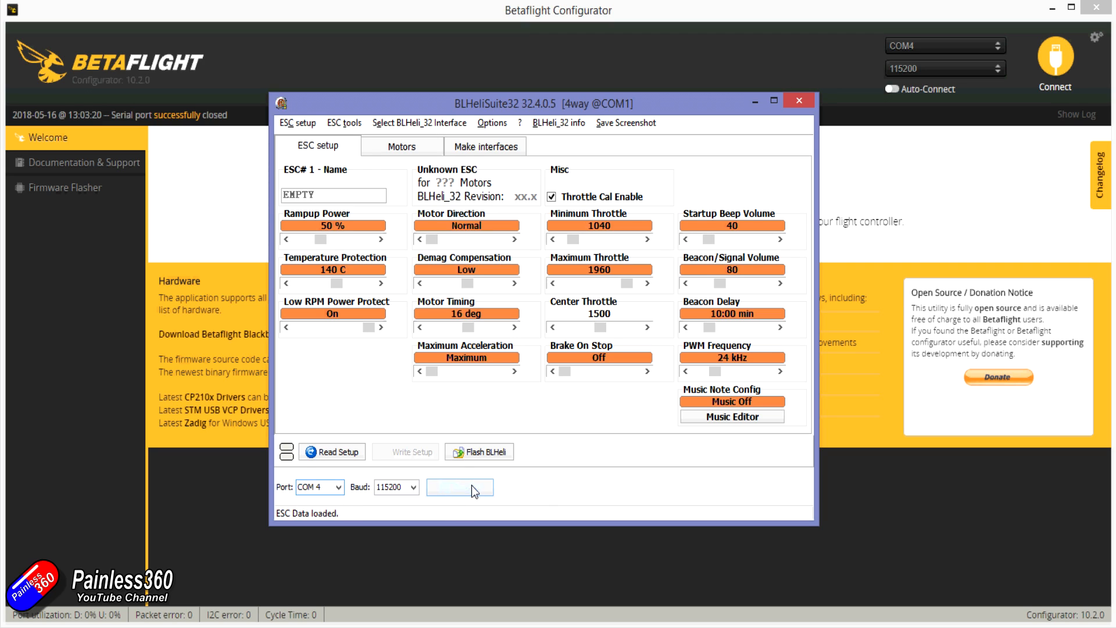
{"action": "left_click", "coordinate": [474, 489]}
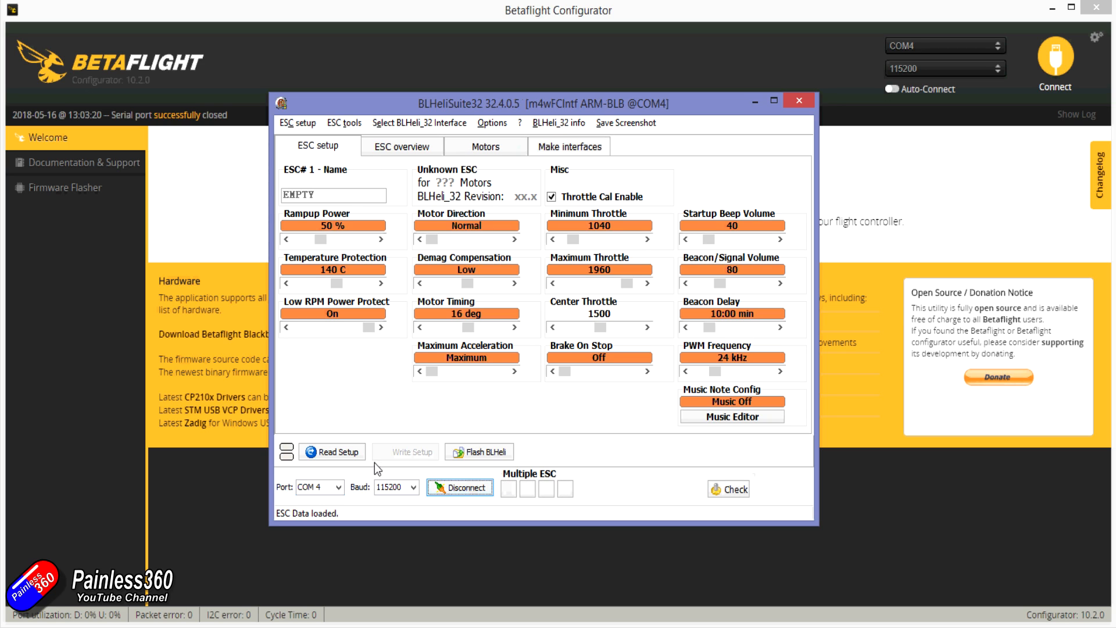
{"action": "left_click", "coordinate": [343, 454]}
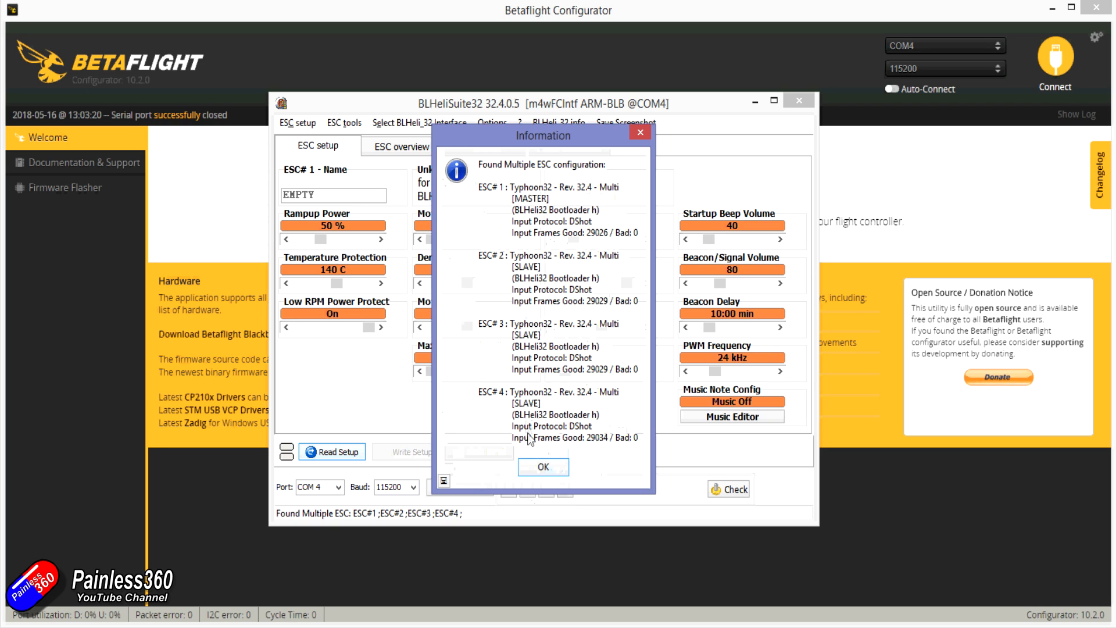
{"action": "left_click", "coordinate": [547, 470]}
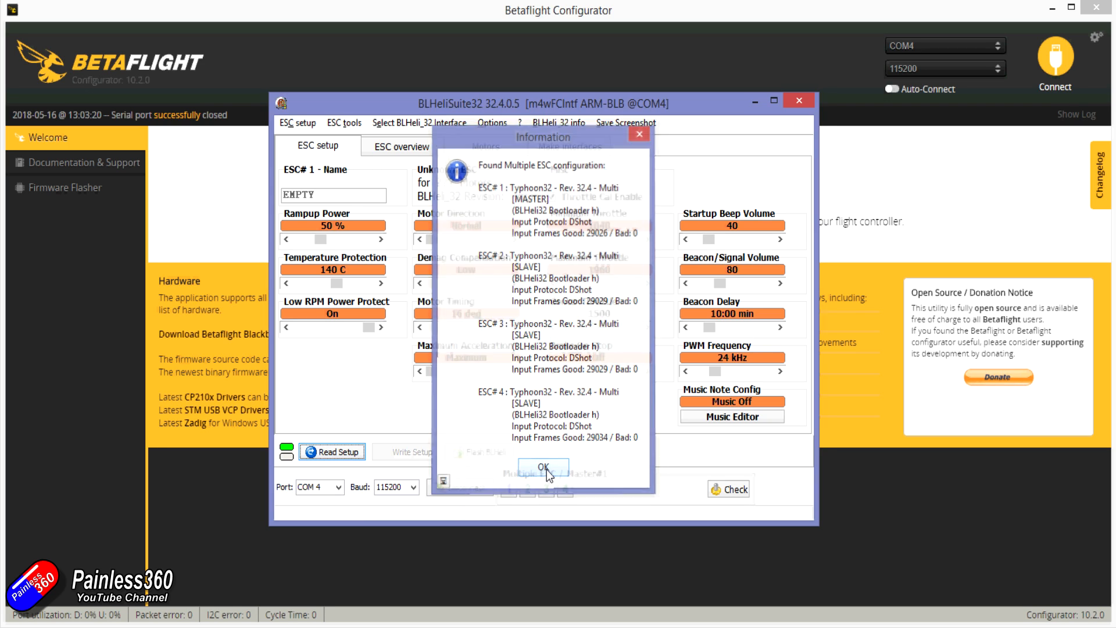
{"action": "left_click", "coordinate": [544, 337]}
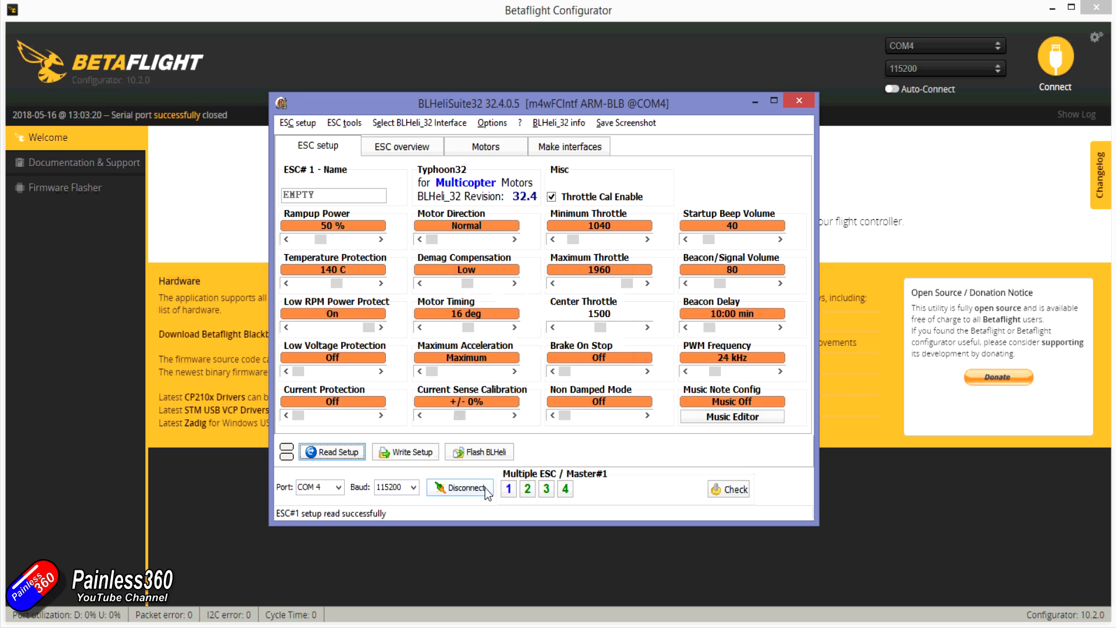
Step: With only ESCs 2 and 3 selected, set the motor direction to Reversed and write the setup
{"action": "left_click", "coordinate": [527, 488]}
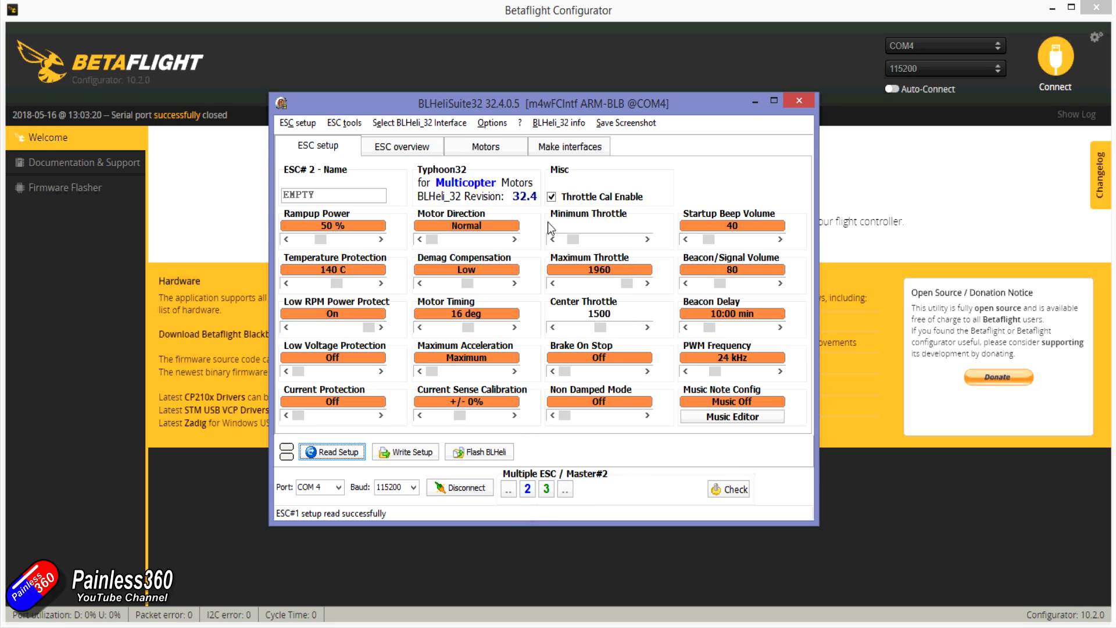
{"action": "left_click", "coordinate": [514, 239]}
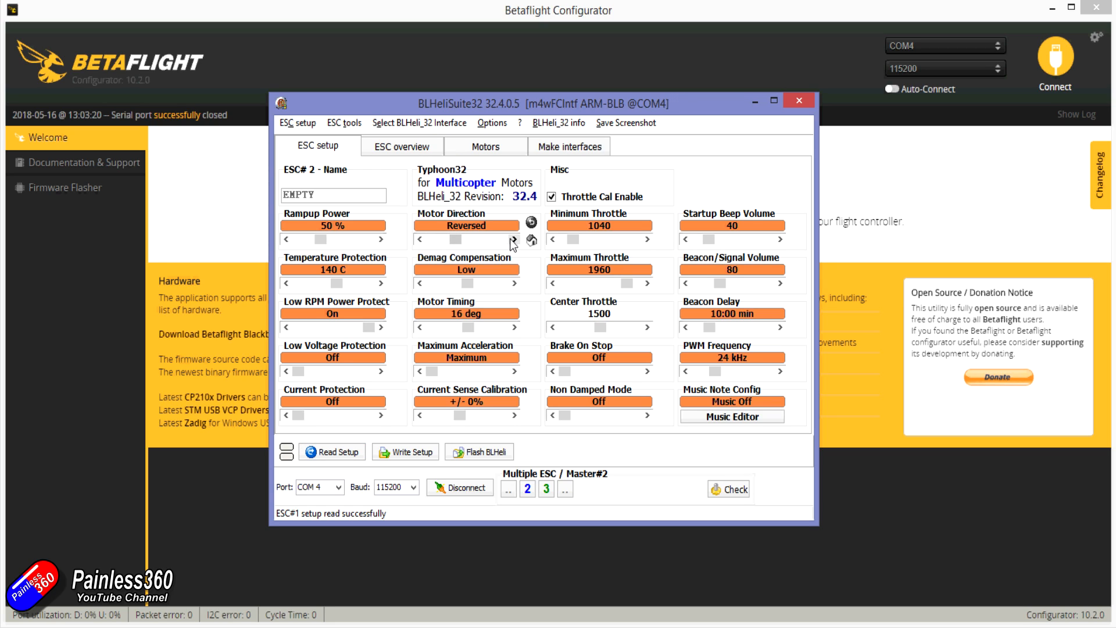
{"action": "left_click", "coordinate": [423, 452]}
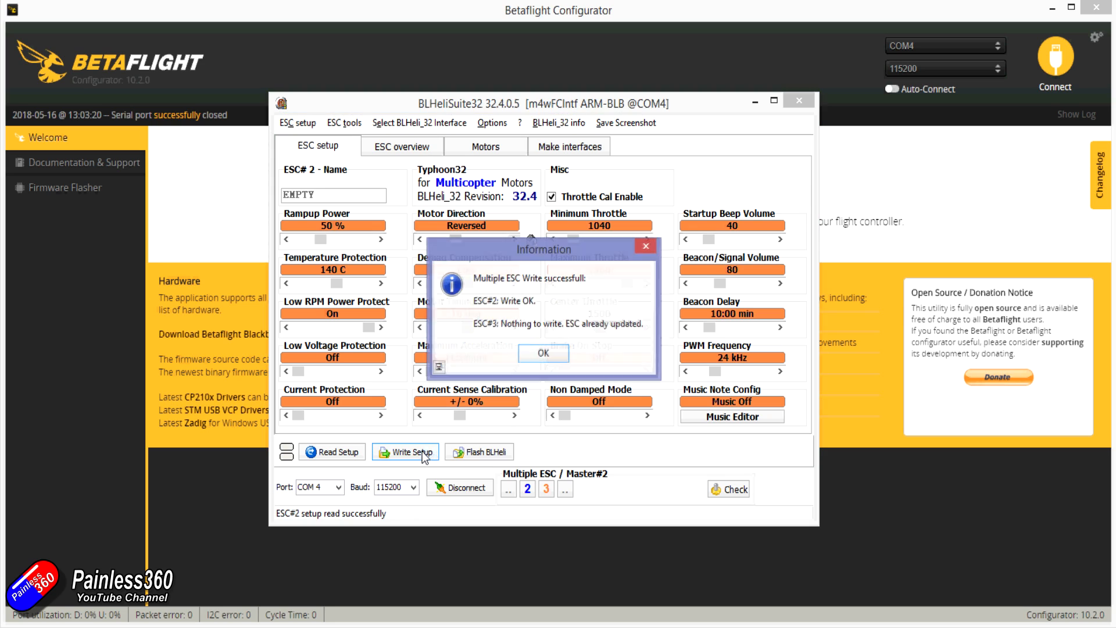
{"action": "key", "text": "Return"}
Step: Read the setups of ESC 1 and ESC 2 individually to check their motor directions
{"action": "left_click", "coordinate": [508, 489]}
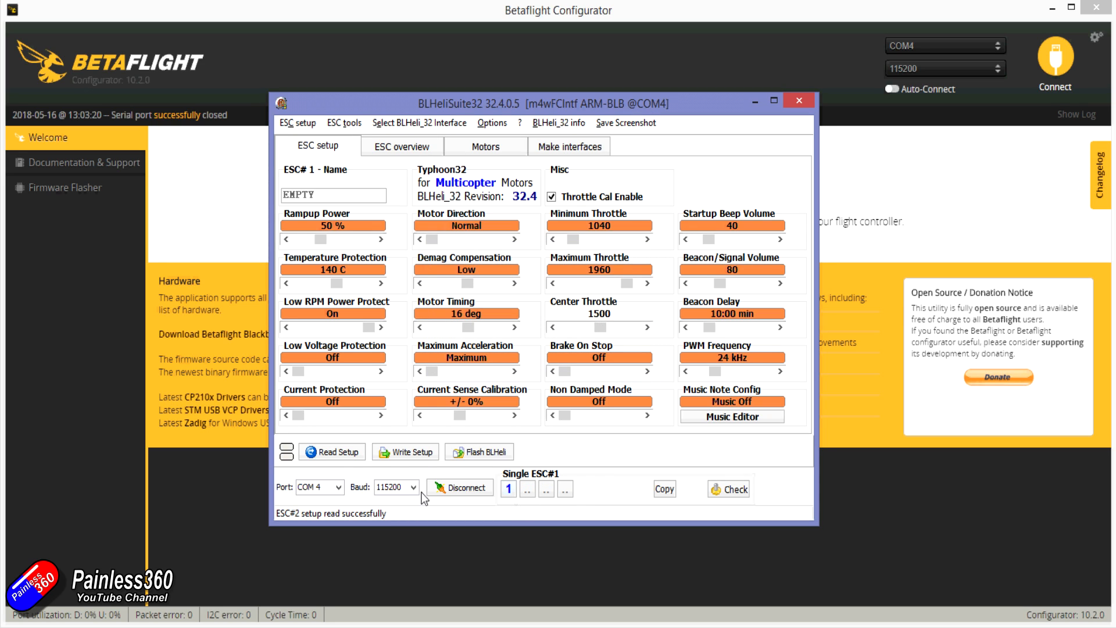
{"action": "left_click", "coordinate": [346, 456]}
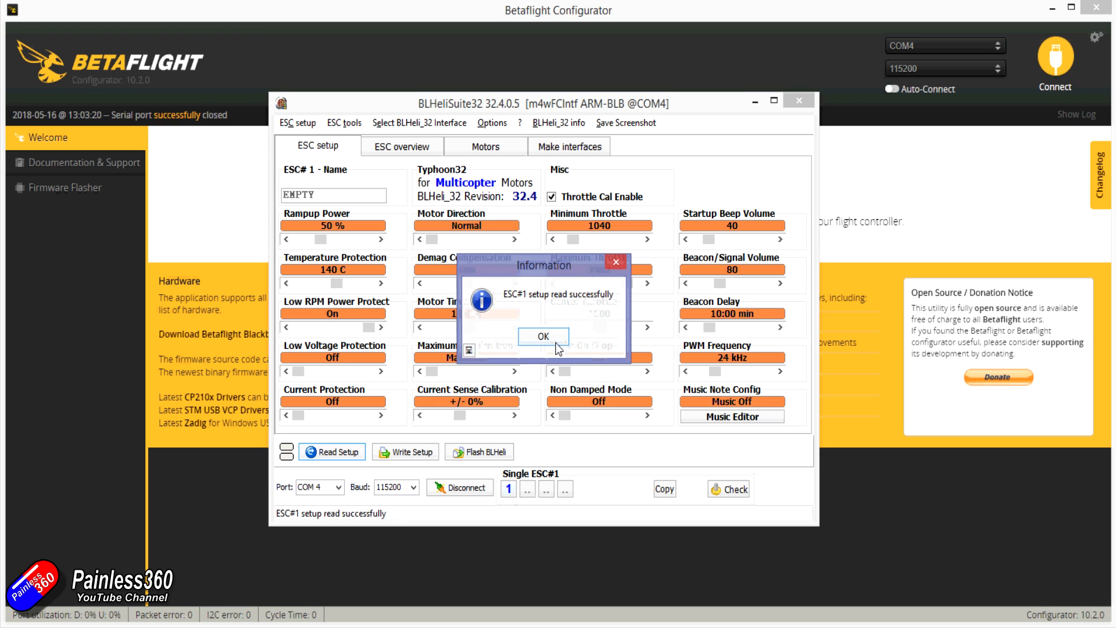
{"action": "left_click", "coordinate": [557, 343]}
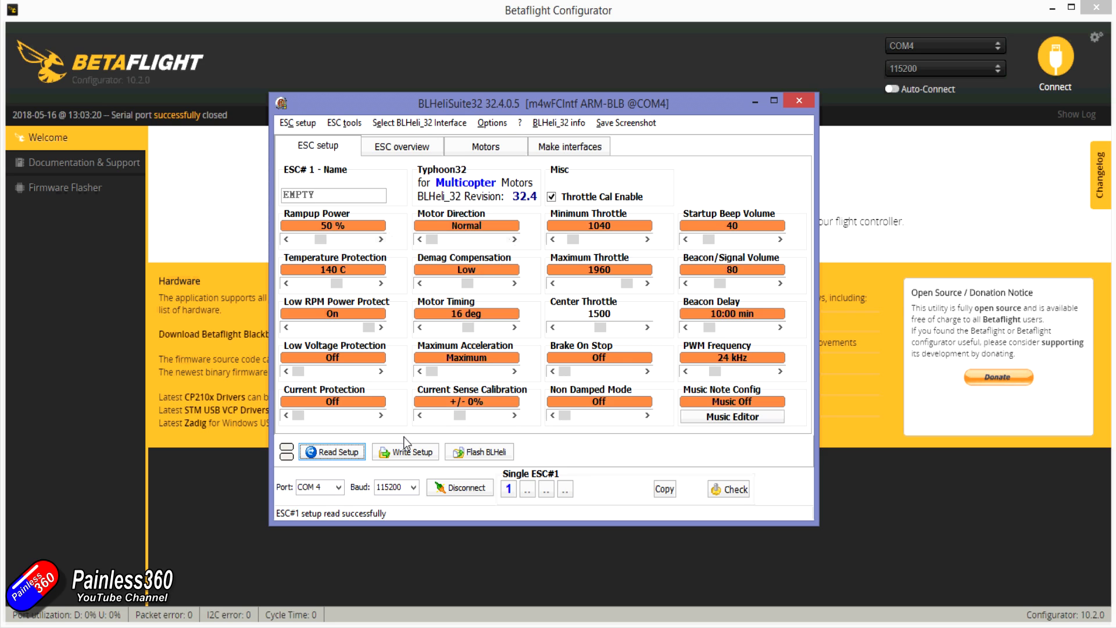
{"action": "left_click", "coordinate": [525, 489]}
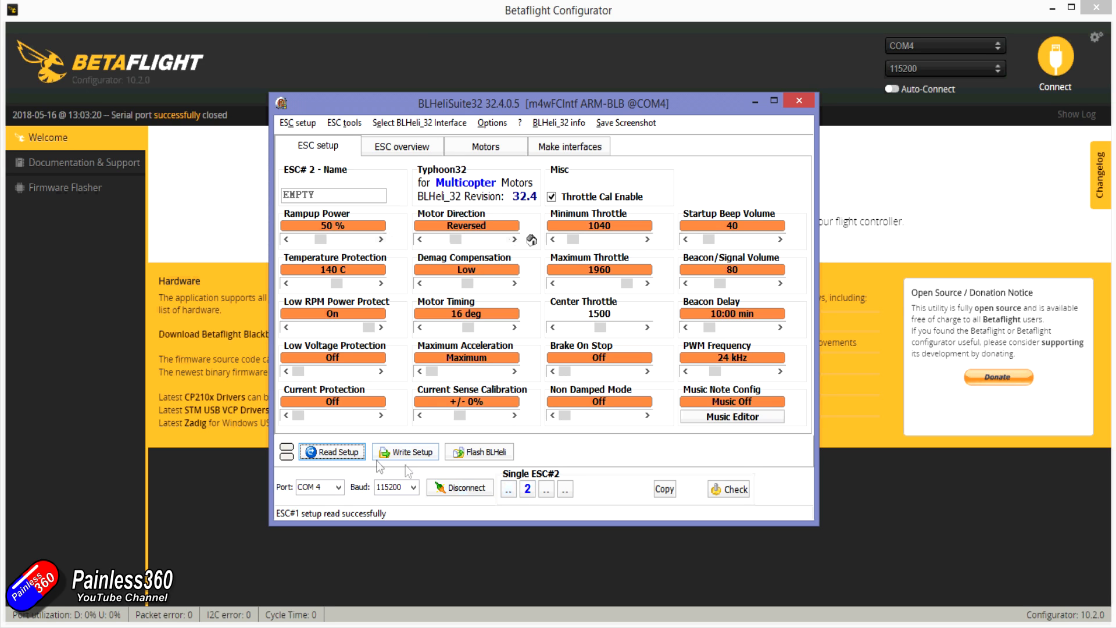
{"action": "left_click", "coordinate": [351, 454]}
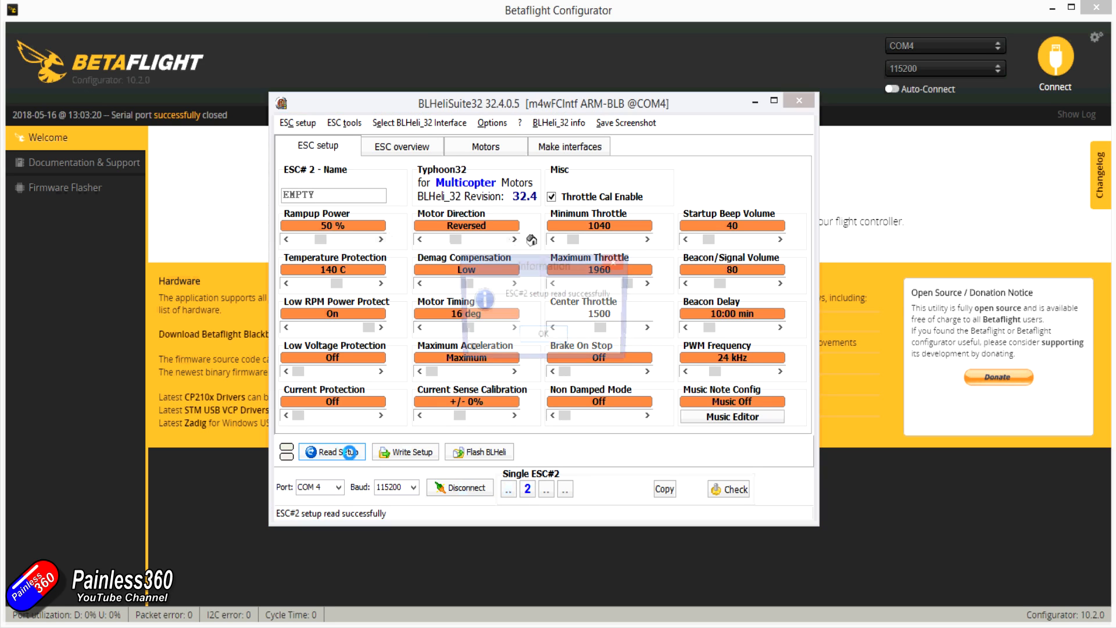
{"action": "left_click", "coordinate": [544, 337]}
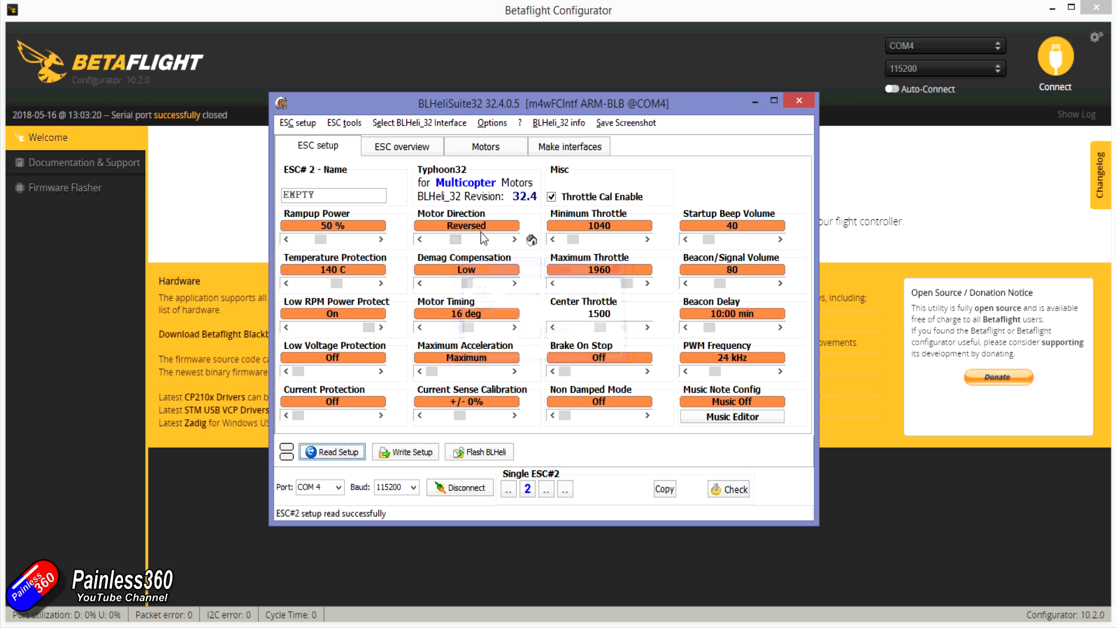
Step: Read ESC 3 on its own, set its motor direction to Reversed and write the setup
{"action": "left_click", "coordinate": [546, 489]}
{"action": "left_click", "coordinate": [342, 455]}
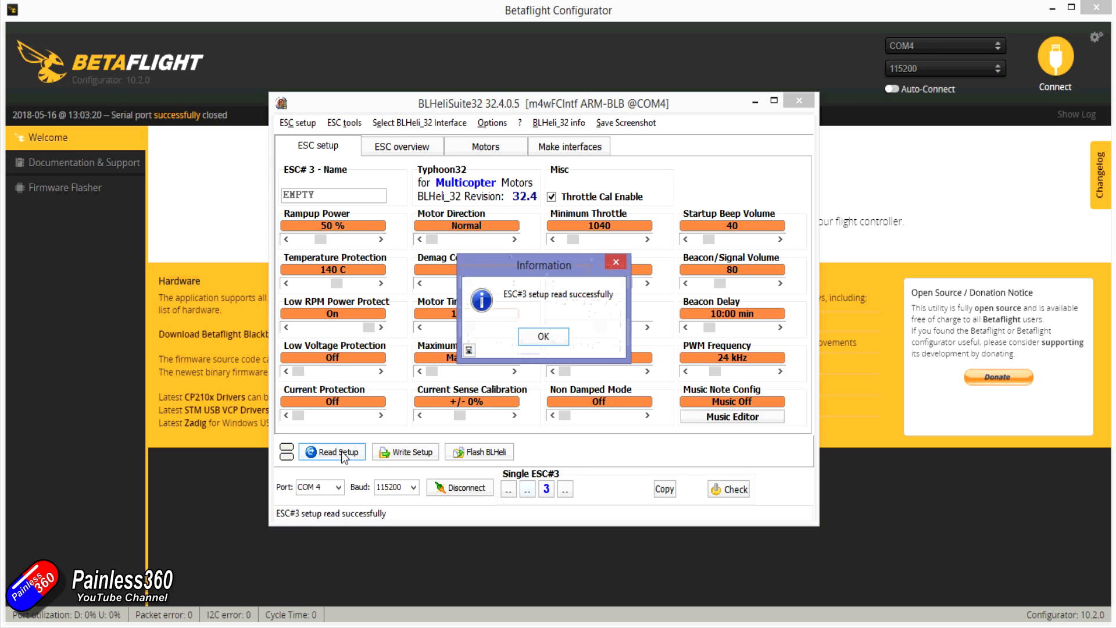
{"action": "left_click", "coordinate": [554, 341]}
{"action": "left_click", "coordinate": [483, 239]}
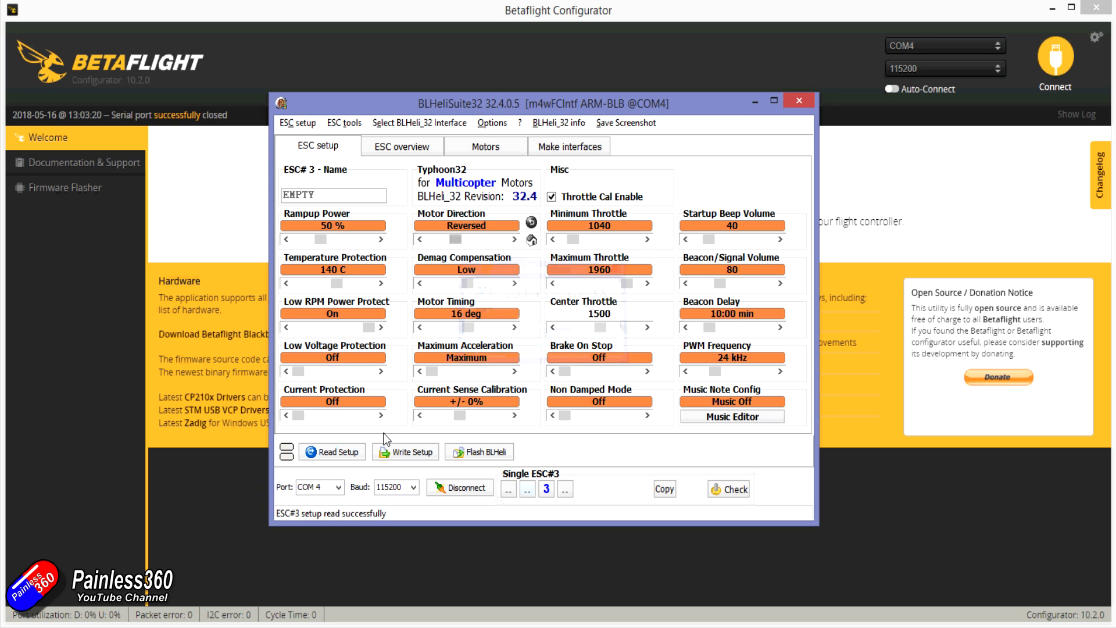
{"action": "left_click", "coordinate": [401, 457]}
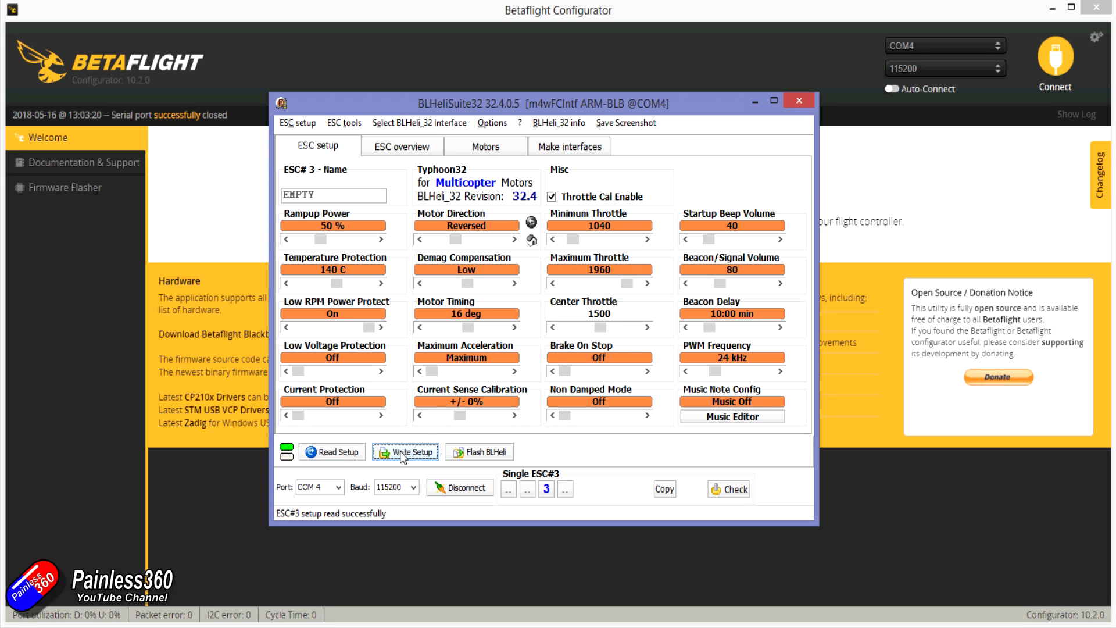
{"action": "left_click", "coordinate": [554, 341]}
Step: Select only ESC 4 and read its setup to check the motor direction
{"action": "left_click", "coordinate": [565, 489]}
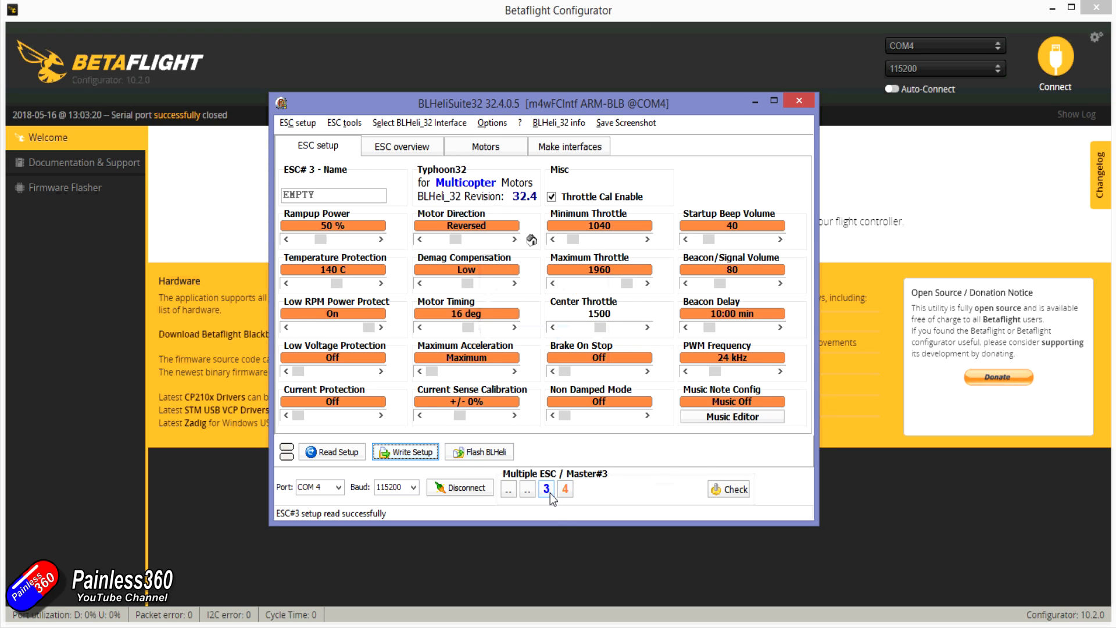
{"action": "left_click", "coordinate": [546, 490]}
{"action": "left_click", "coordinate": [332, 451]}
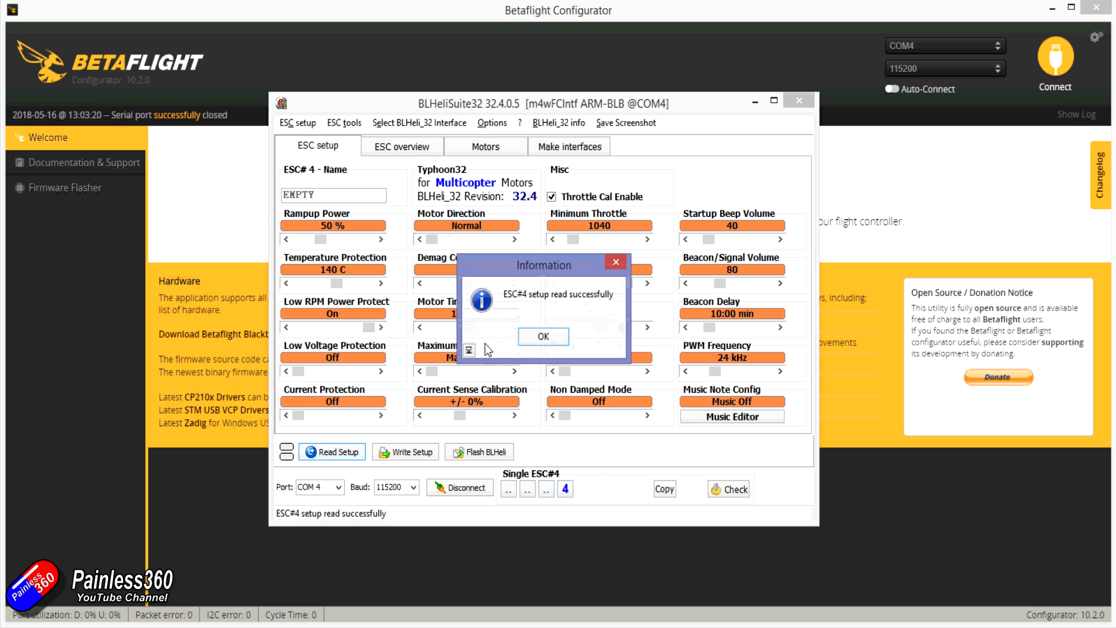
{"action": "left_click", "coordinate": [529, 338]}
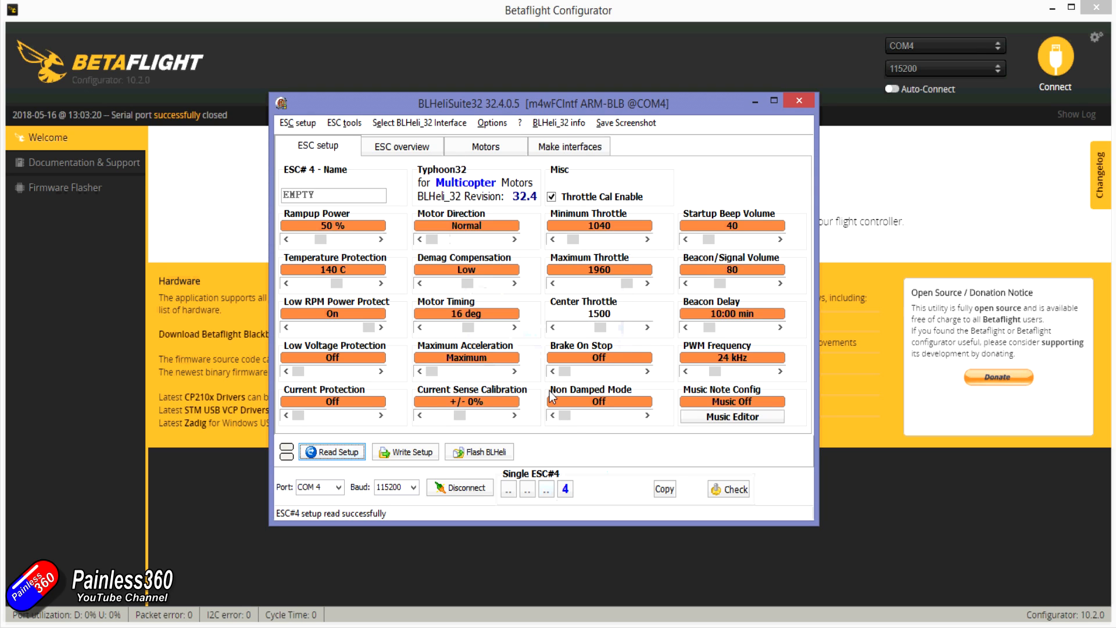
Step: Re-read ESC 2 and ESC 3 one at a time to verify their motor directions
{"action": "left_click", "coordinate": [515, 490]}
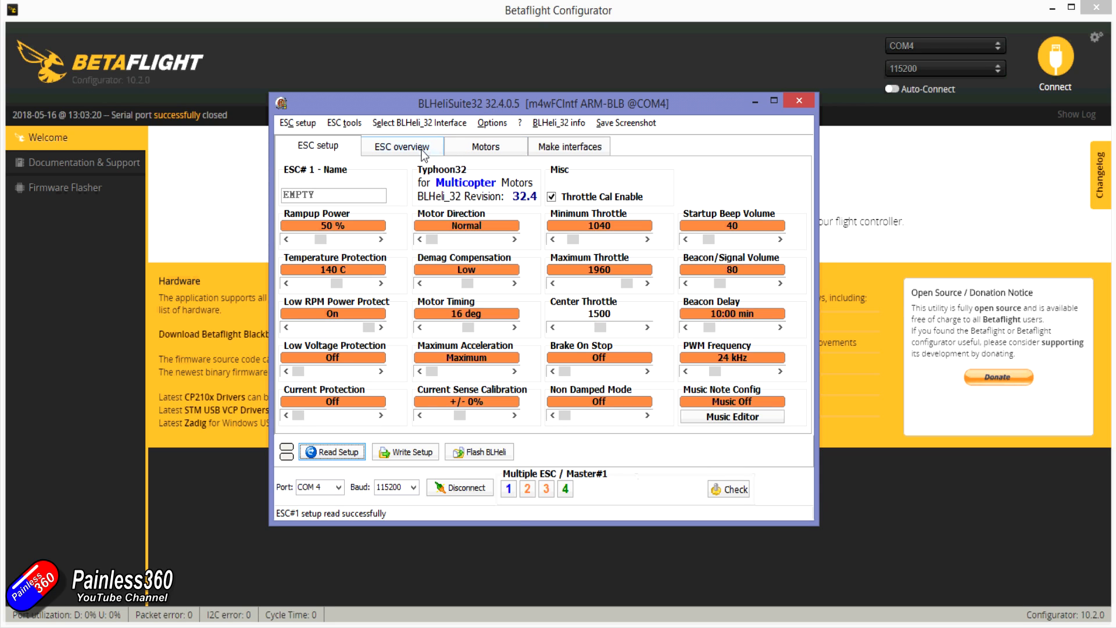
{"action": "left_click", "coordinate": [508, 491]}
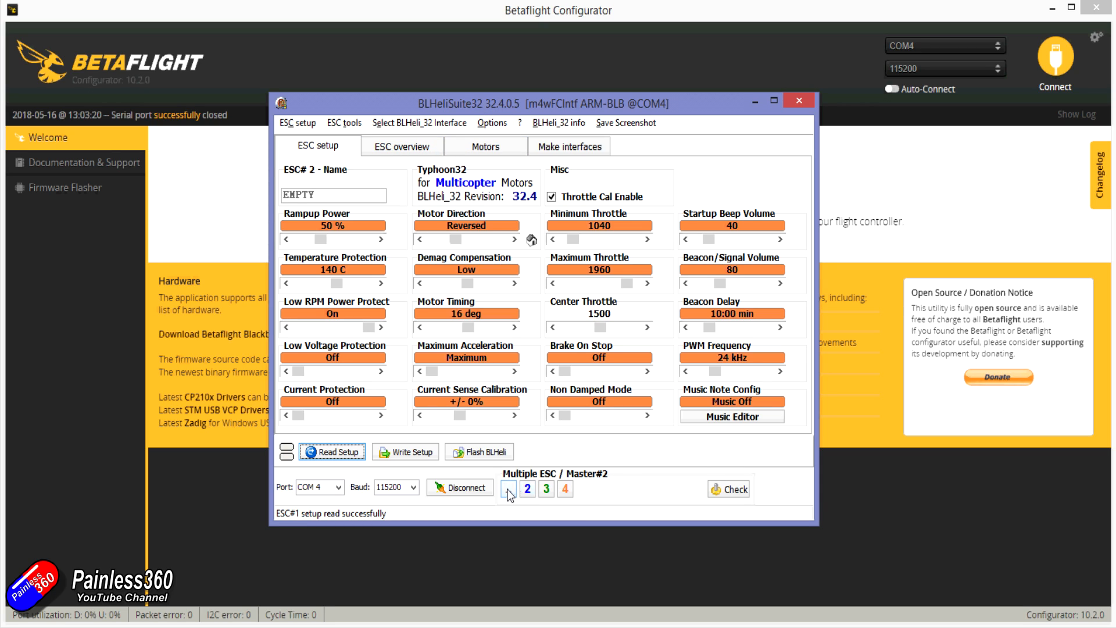
{"action": "left_click", "coordinate": [546, 490]}
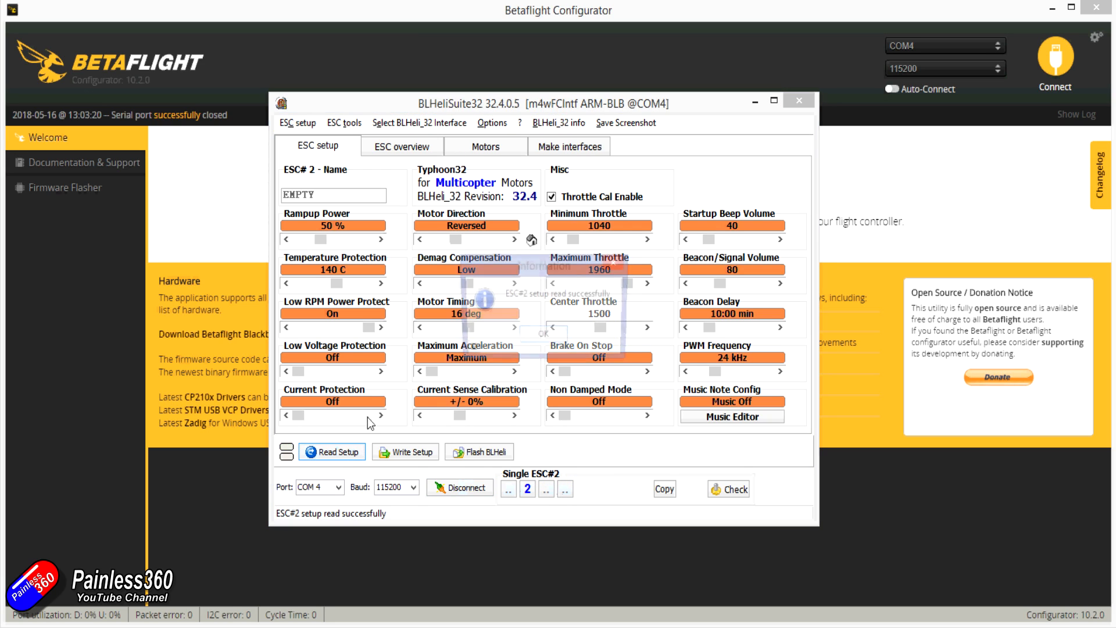
{"action": "left_click", "coordinate": [543, 337]}
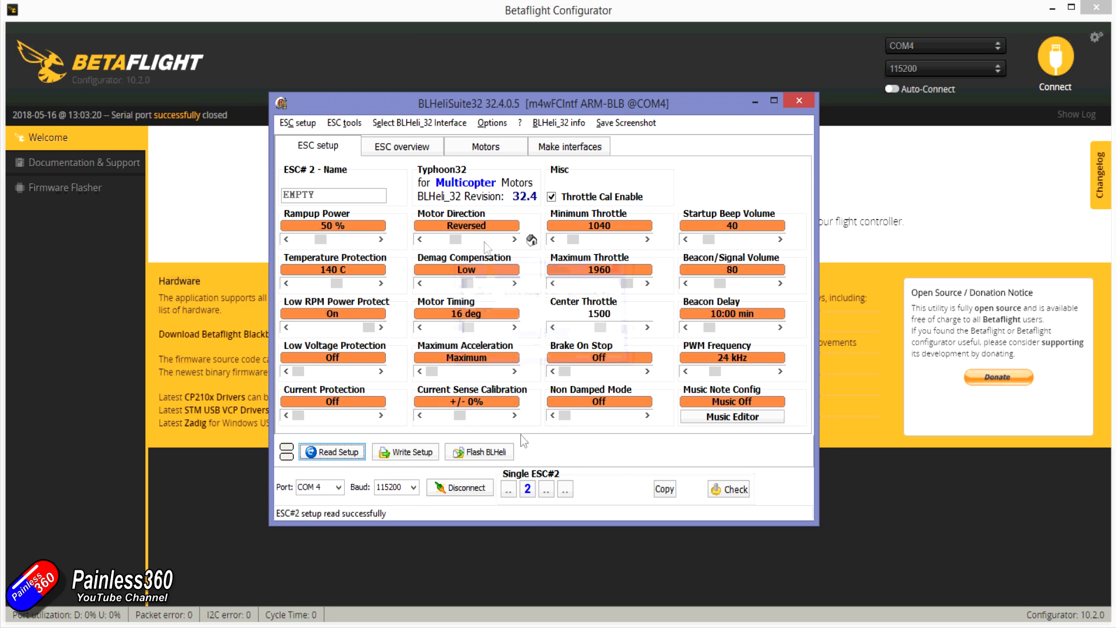
{"action": "left_click", "coordinate": [546, 490]}
{"action": "left_click", "coordinate": [529, 490]}
{"action": "left_click", "coordinate": [336, 460]}
{"action": "left_click", "coordinate": [533, 344]}
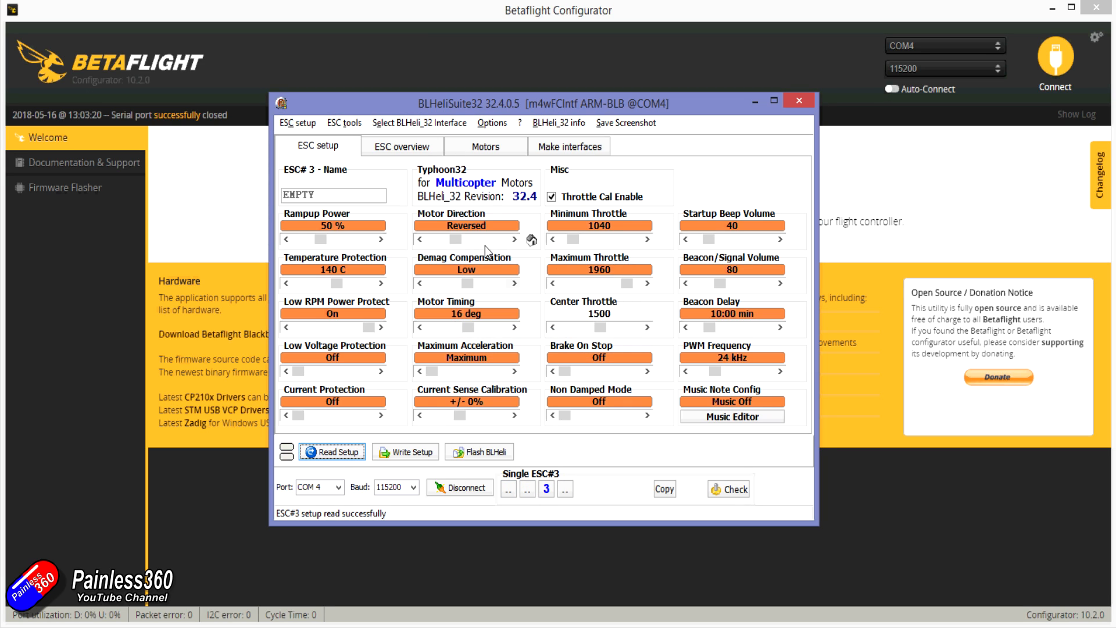
Step: Re-read ESC 1 and ESC 4 one at a time to verify their motor directions
{"action": "left_click", "coordinate": [508, 490]}
{"action": "left_click", "coordinate": [545, 489]}
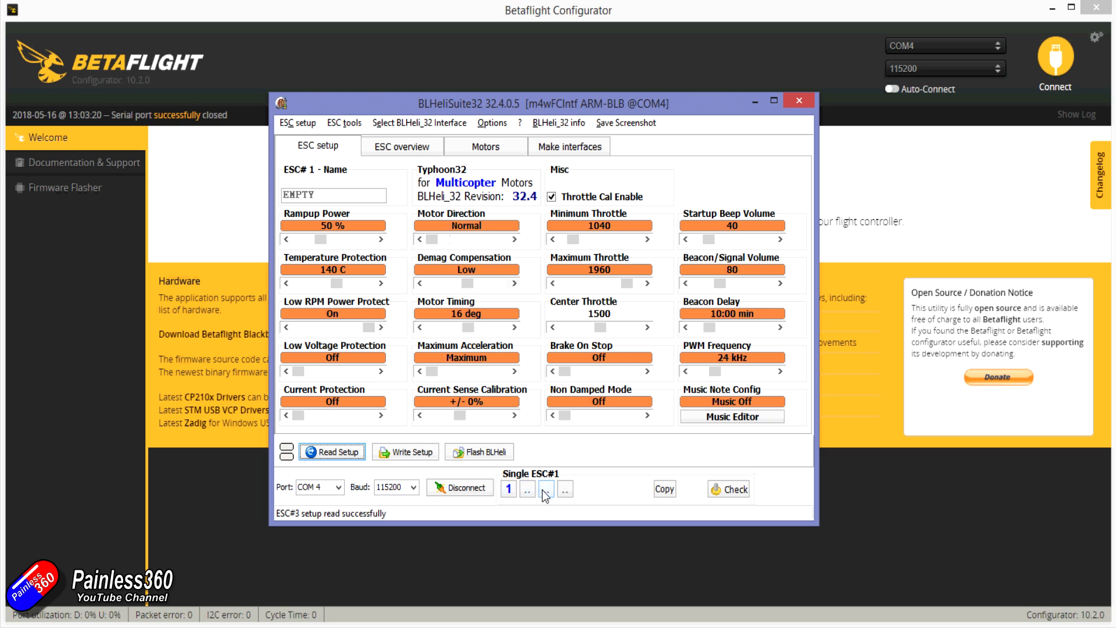
{"action": "left_click", "coordinate": [351, 454]}
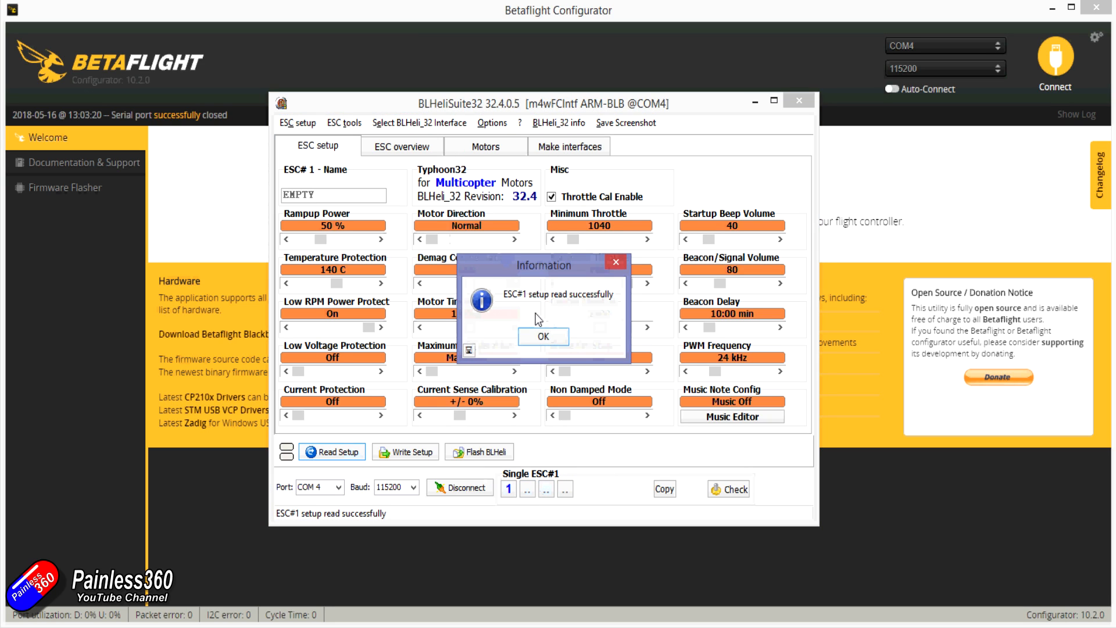
{"action": "left_click", "coordinate": [544, 337]}
{"action": "left_click", "coordinate": [508, 490]}
{"action": "left_click", "coordinate": [564, 490]}
{"action": "left_click", "coordinate": [336, 455]}
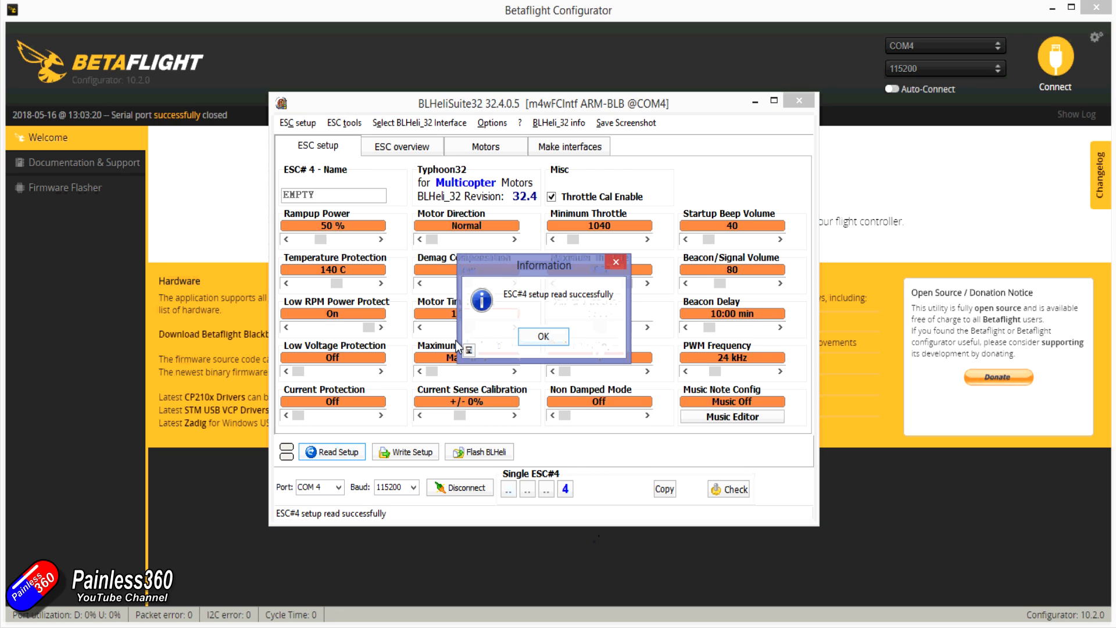
{"action": "left_click", "coordinate": [543, 337]}
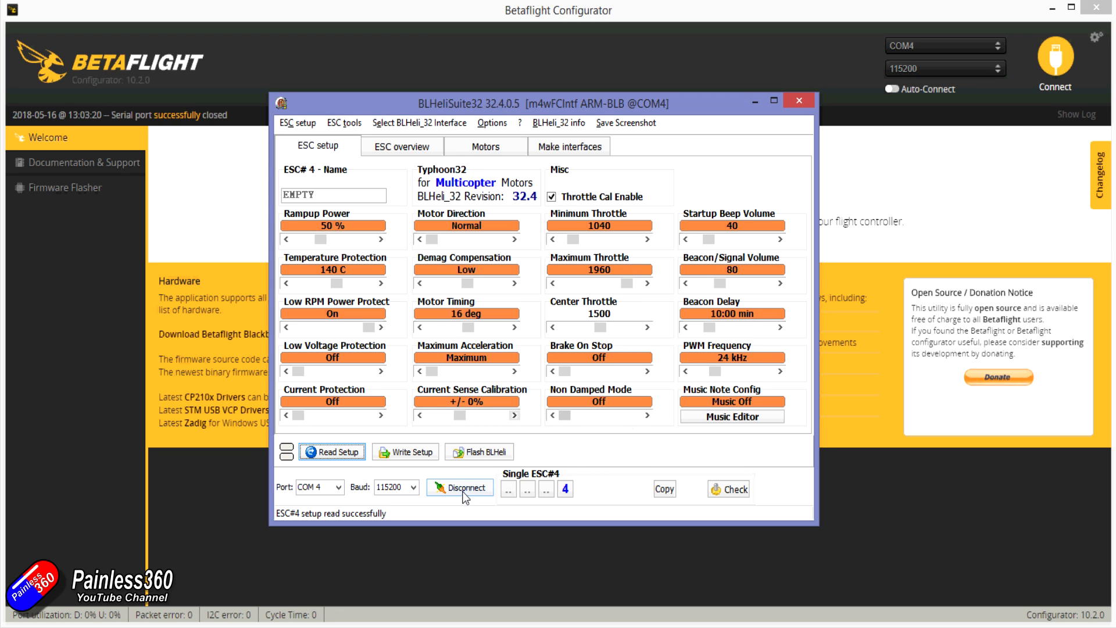